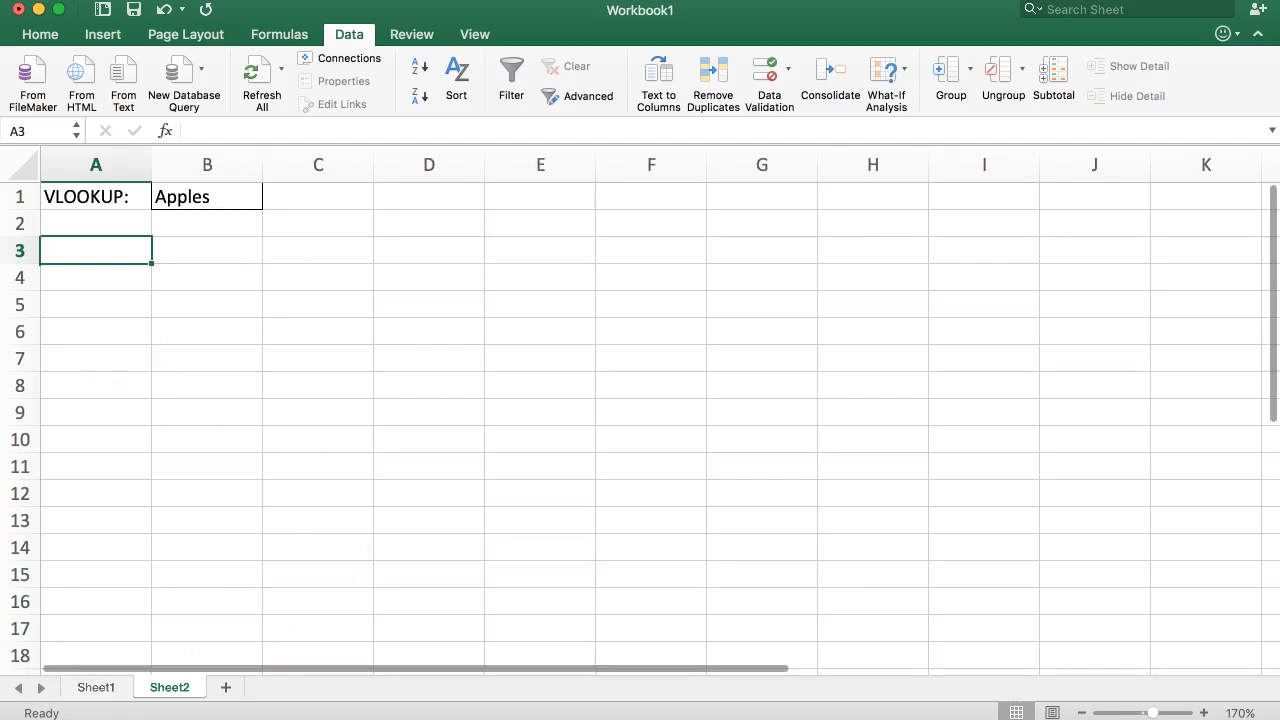
- Apply all borders to the fruit table in A1:B5 on Sheet1
left_click(80, 222)
left_click_drag(57, 195, 214, 314)
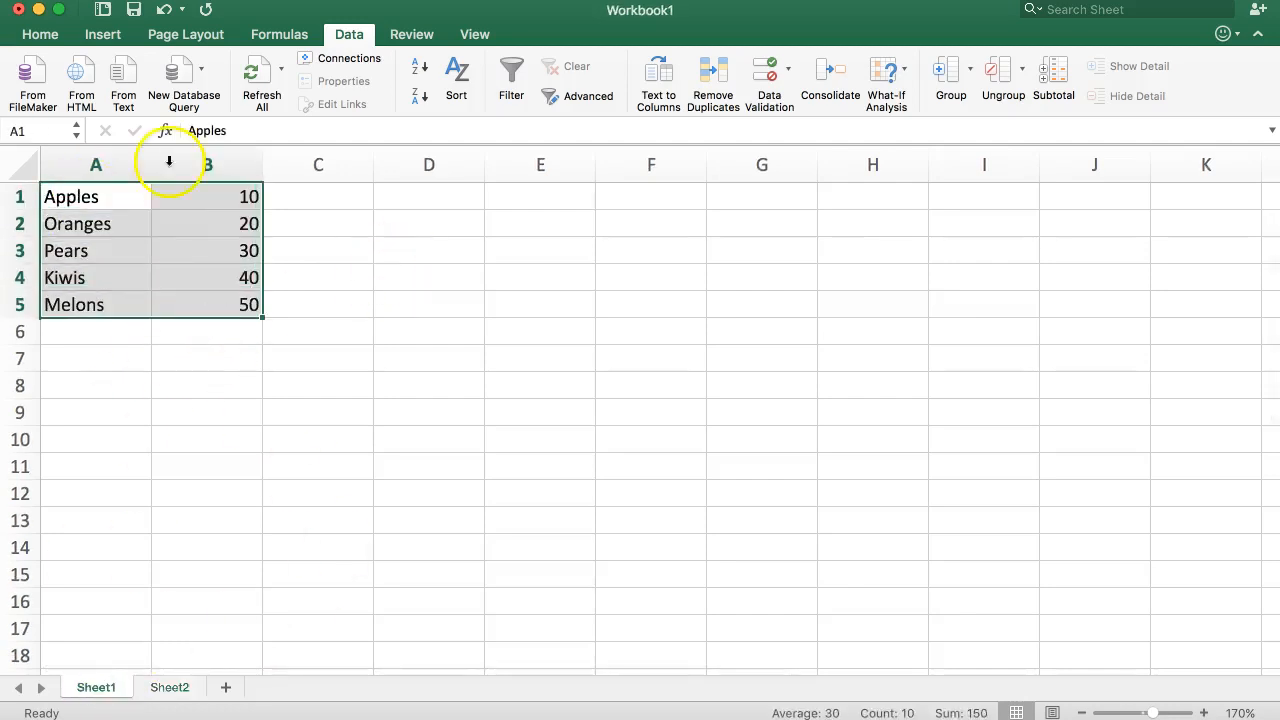
left_click(40, 36)
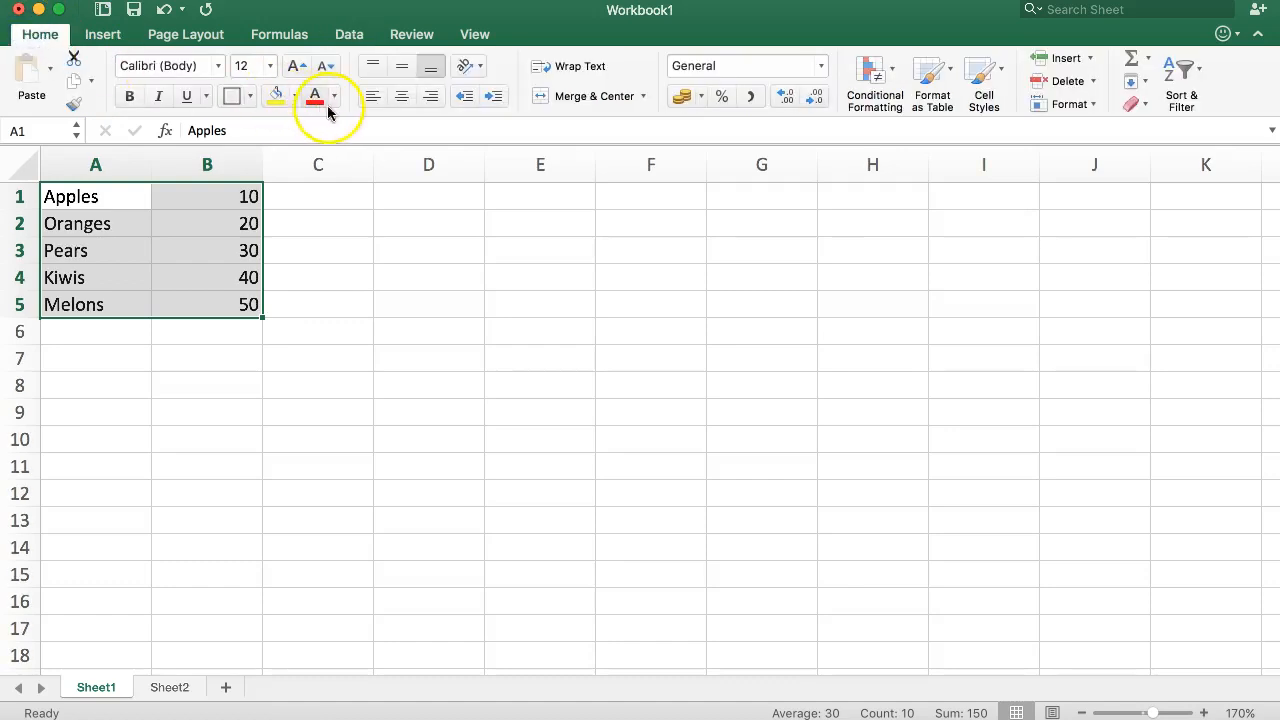
left_click(250, 97)
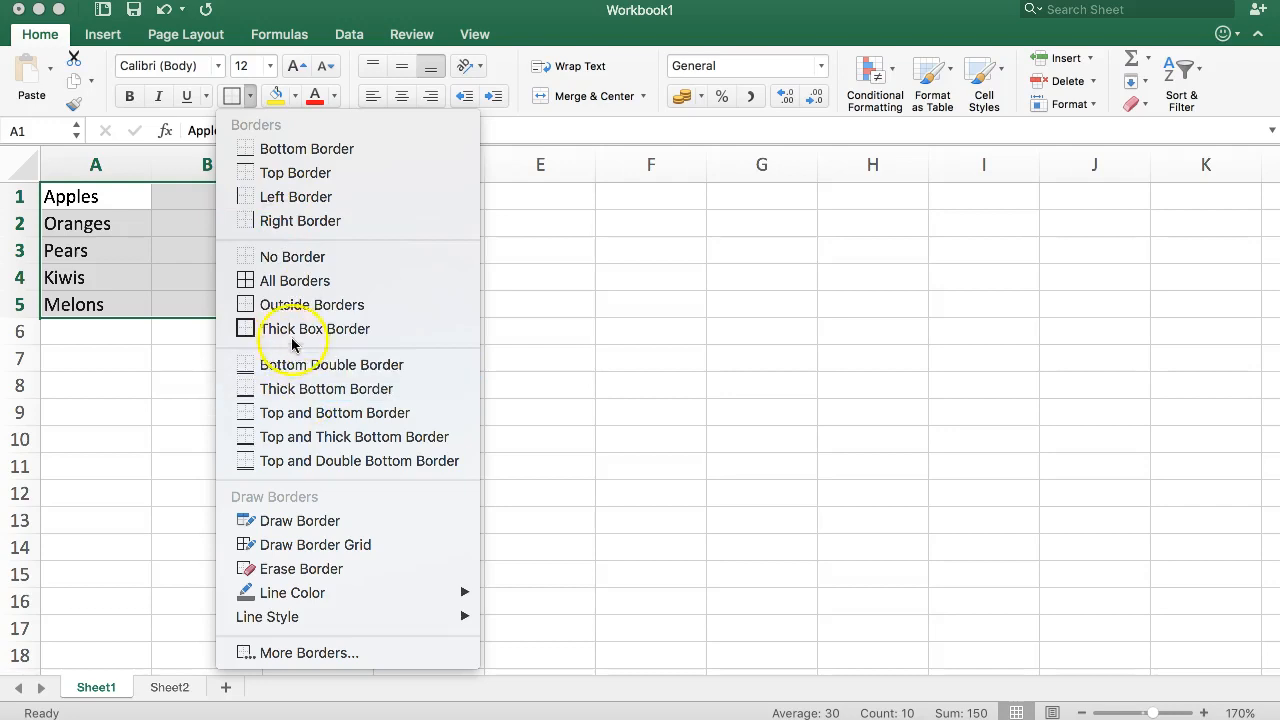
left_click(281, 285)
left_click(110, 302)
left_click_drag(70, 197, 189, 294)
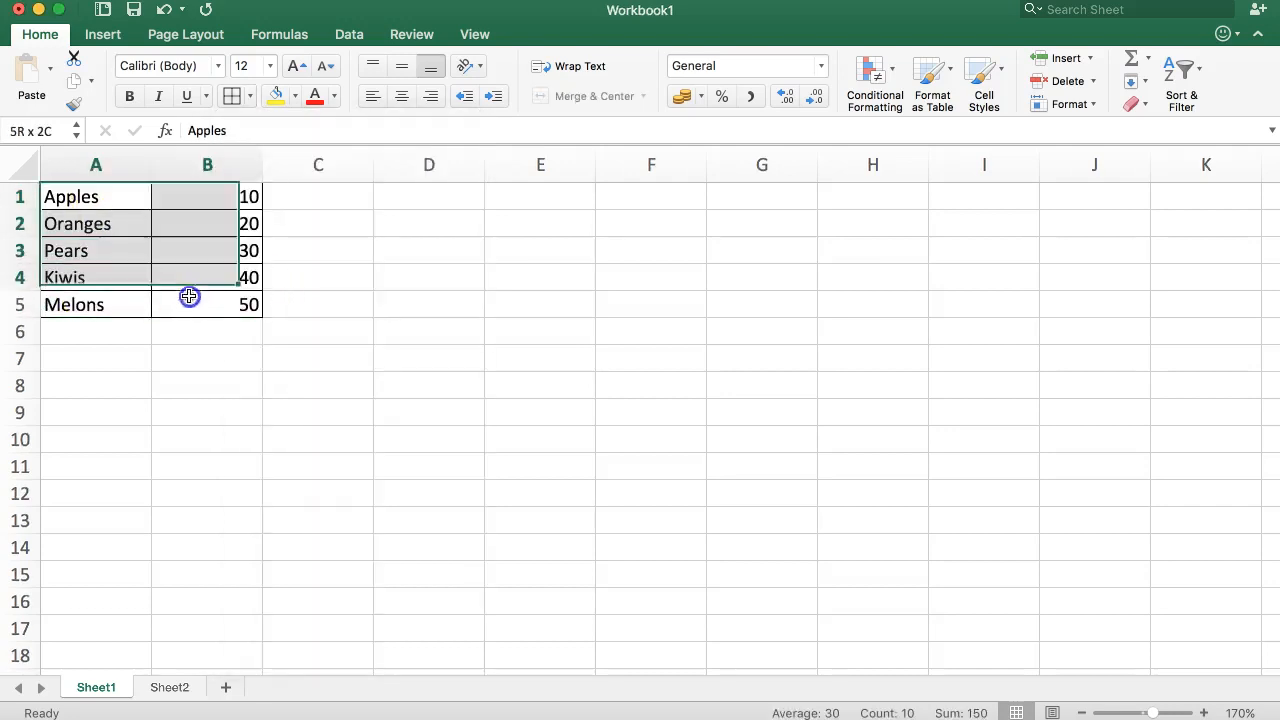
left_click(5, 196)
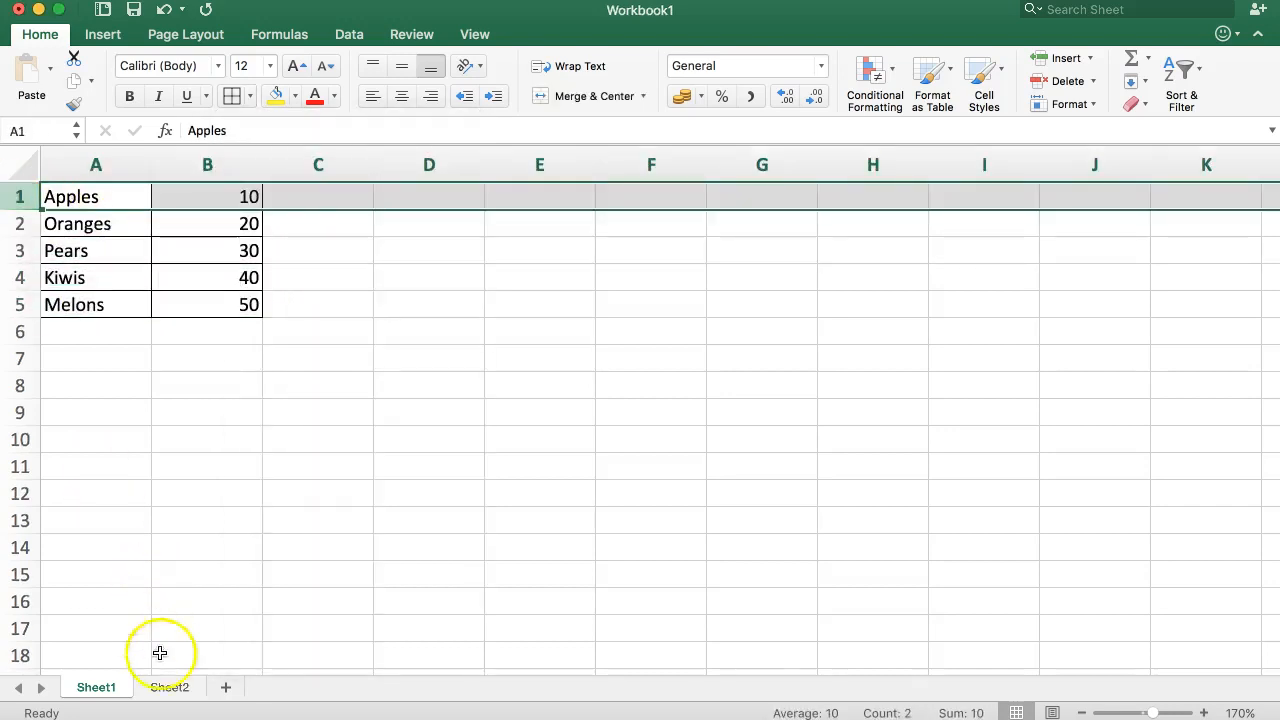
- Try Oranges in the drop-down list in cell B1 of Sheet2 and set it to Kiwis
left_click(169, 687)
left_click(166, 223)
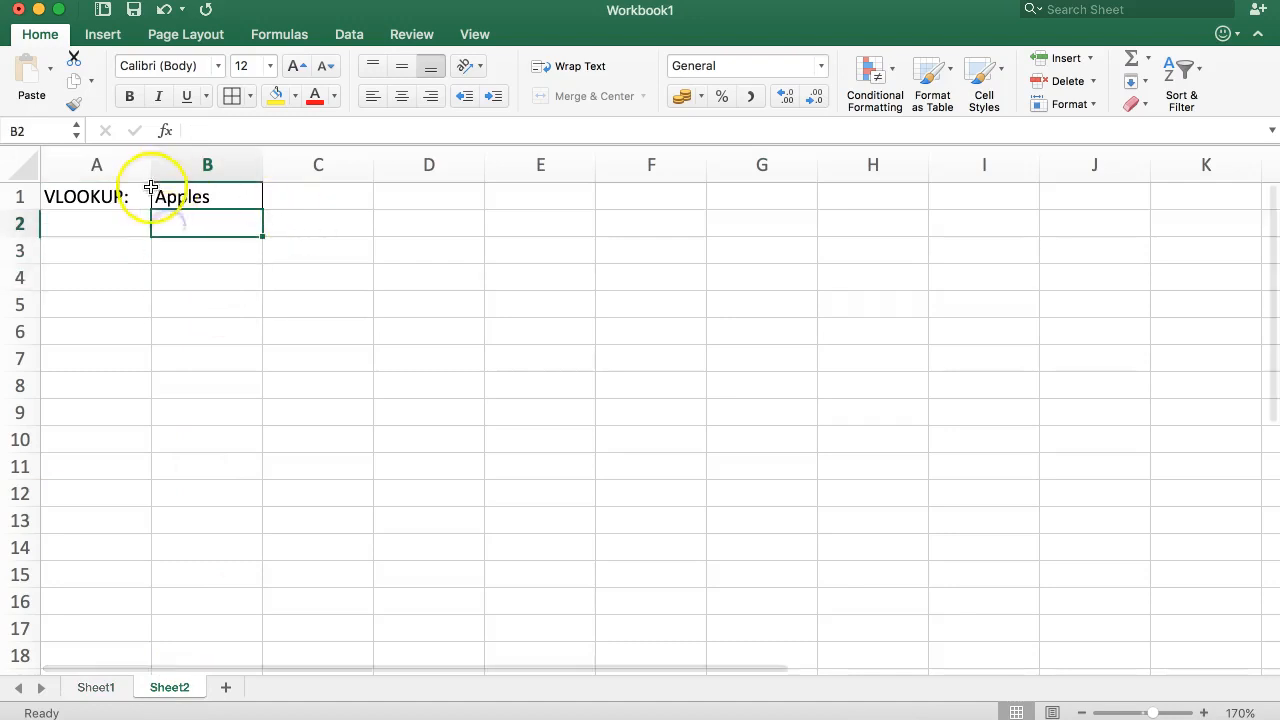
left_click(210, 200)
left_click(268, 198)
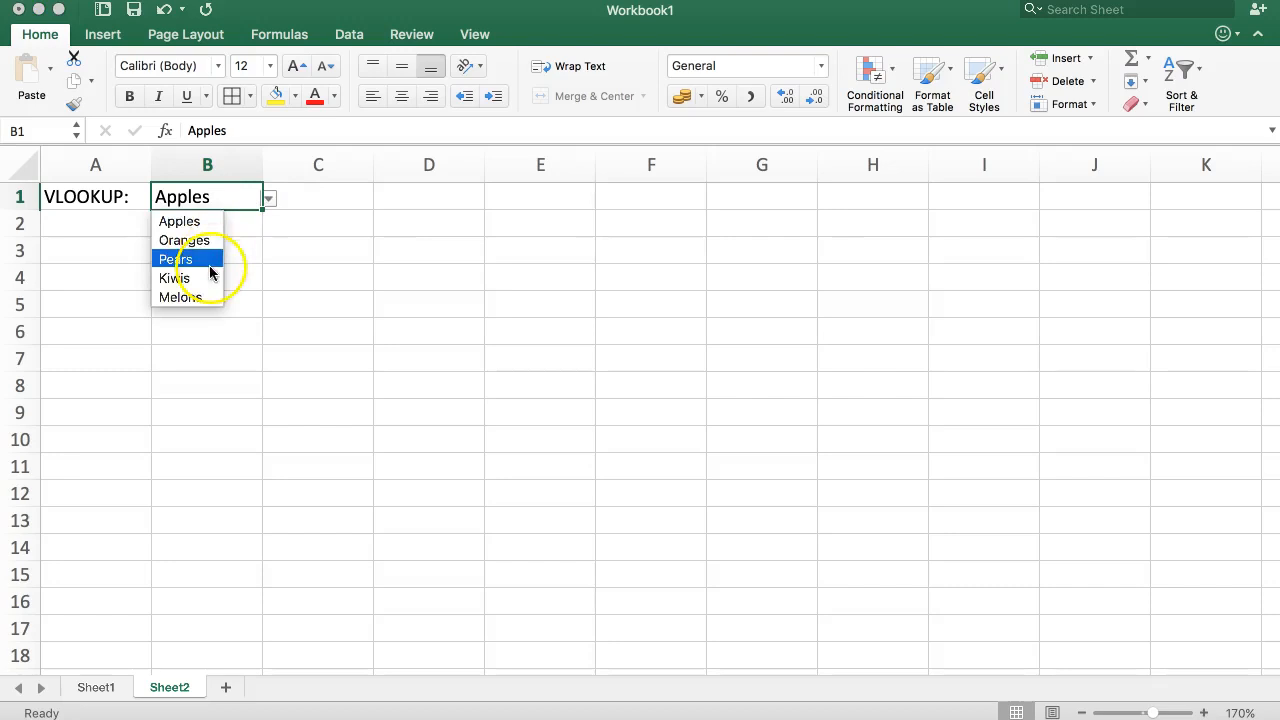
left_click(197, 240)
left_click(266, 197)
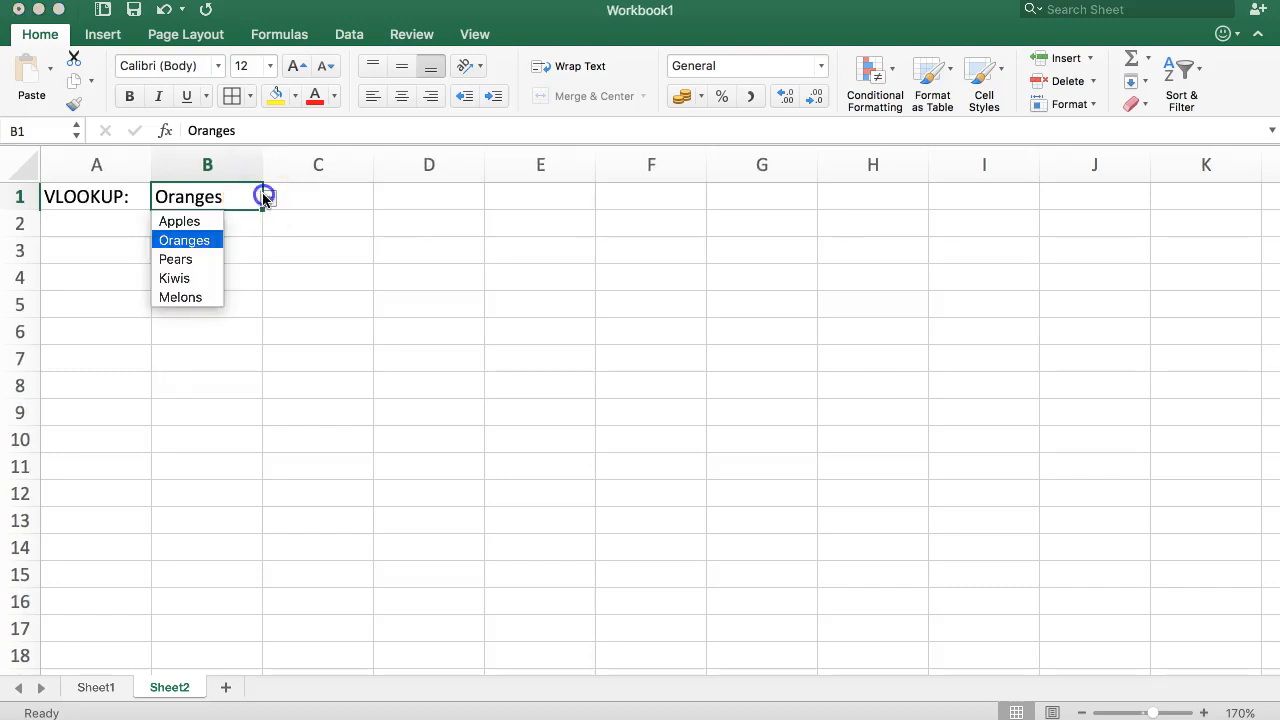
left_click(190, 274)
left_click(120, 252)
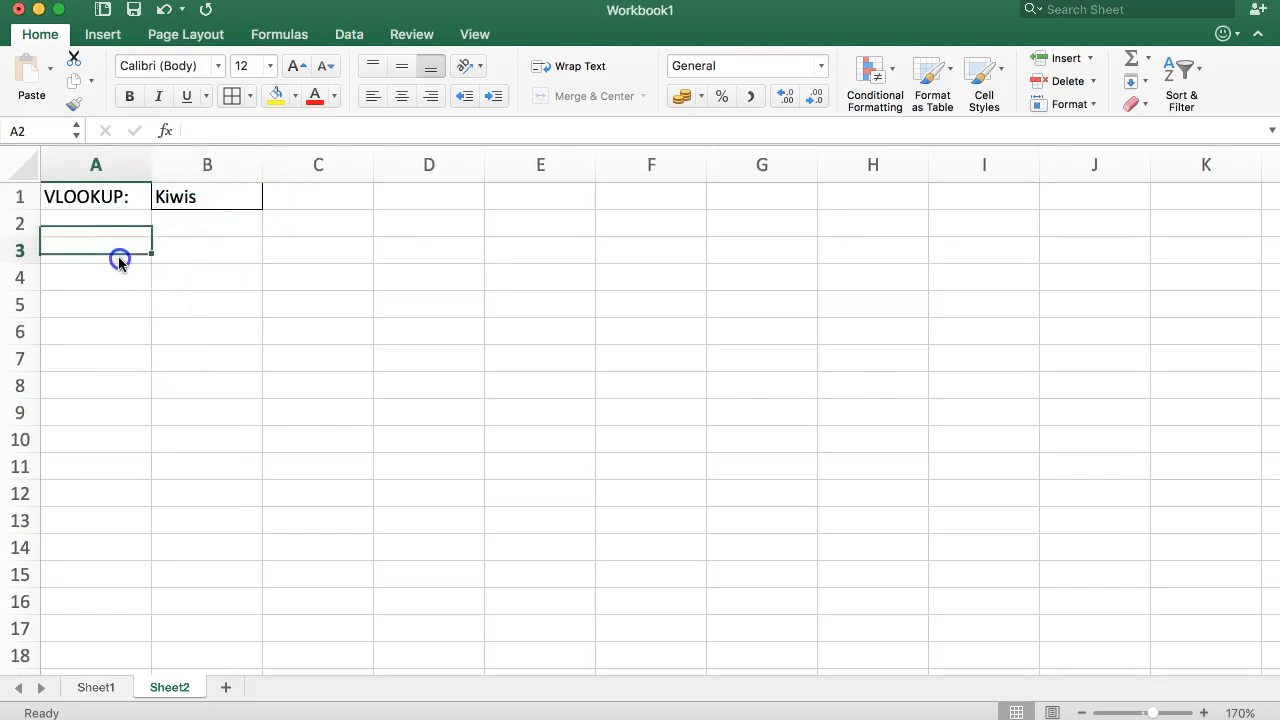
left_click(175, 200)
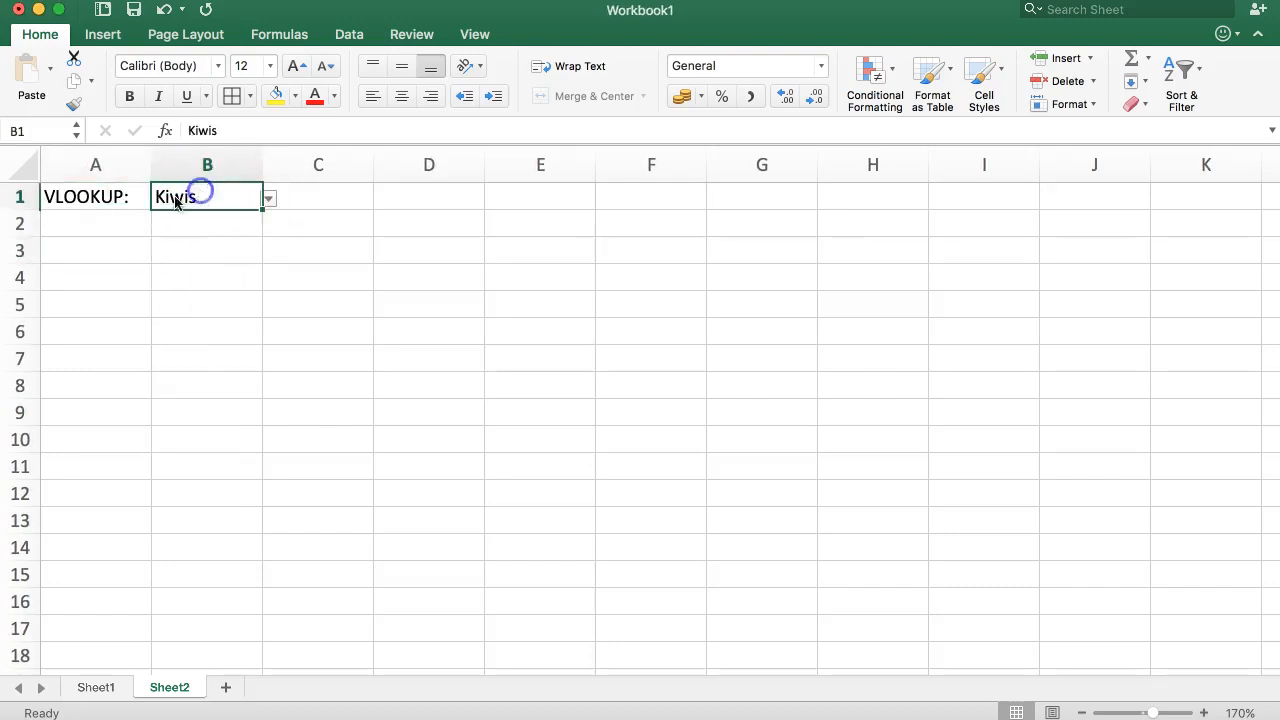
- Enter the label Sales in cell A2 of Sheet2
left_click(118, 256)
left_click(119, 252)
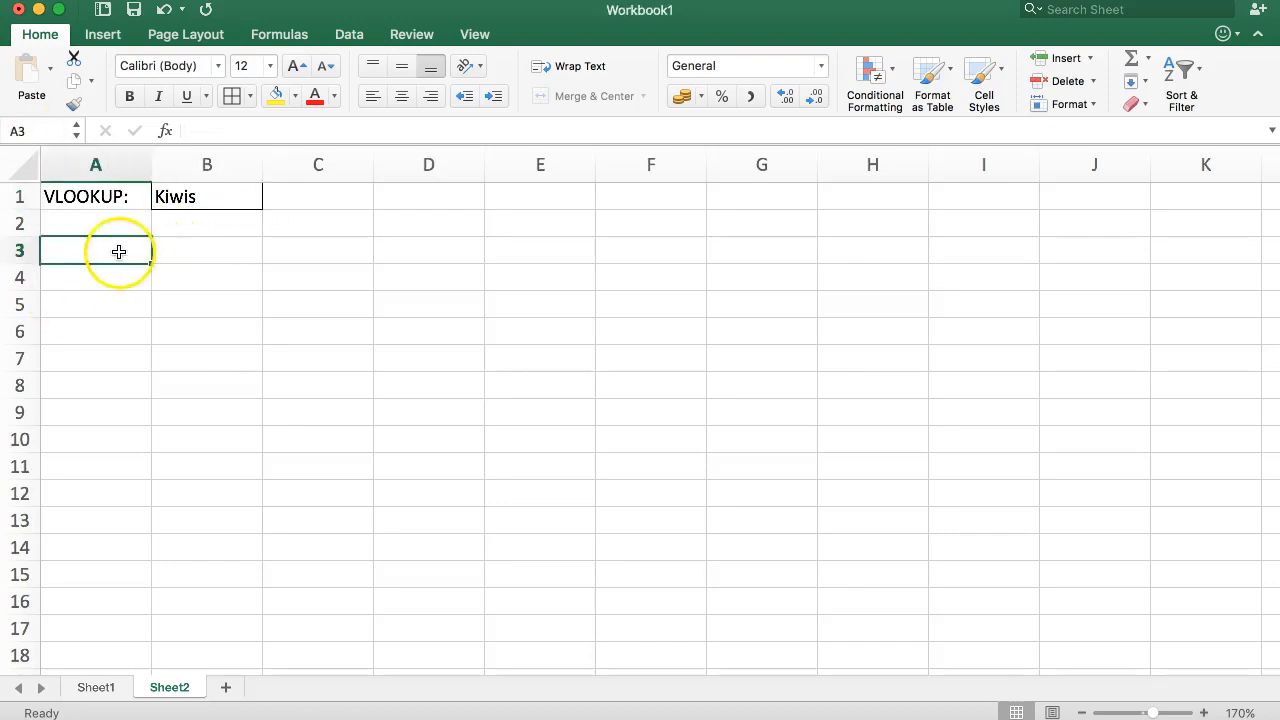
key("Up")
type("Sales")
key("Return")
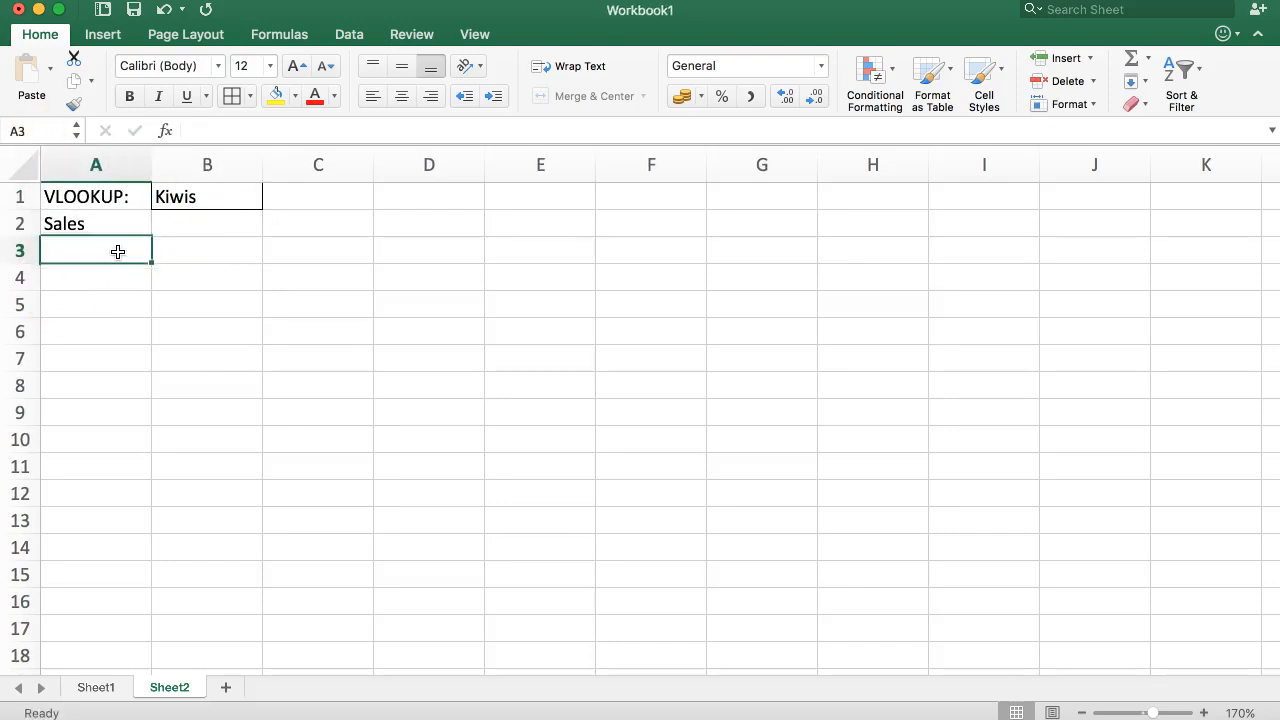
- Start a VLOOKUP formula in B2 of Sheet2 with B1 as the lookup value and Sheet1!A1:B5 as the table array
key("Right")
key("Up")
type("=VL")
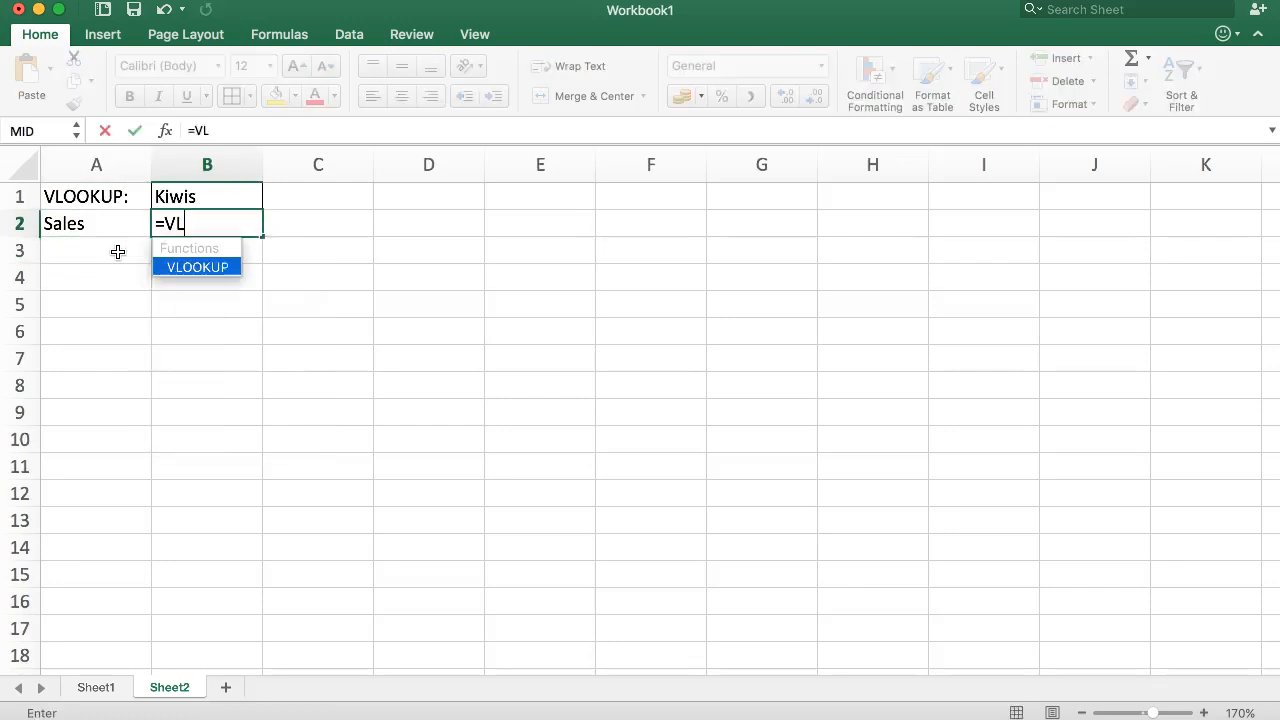
type("OOKUP(")
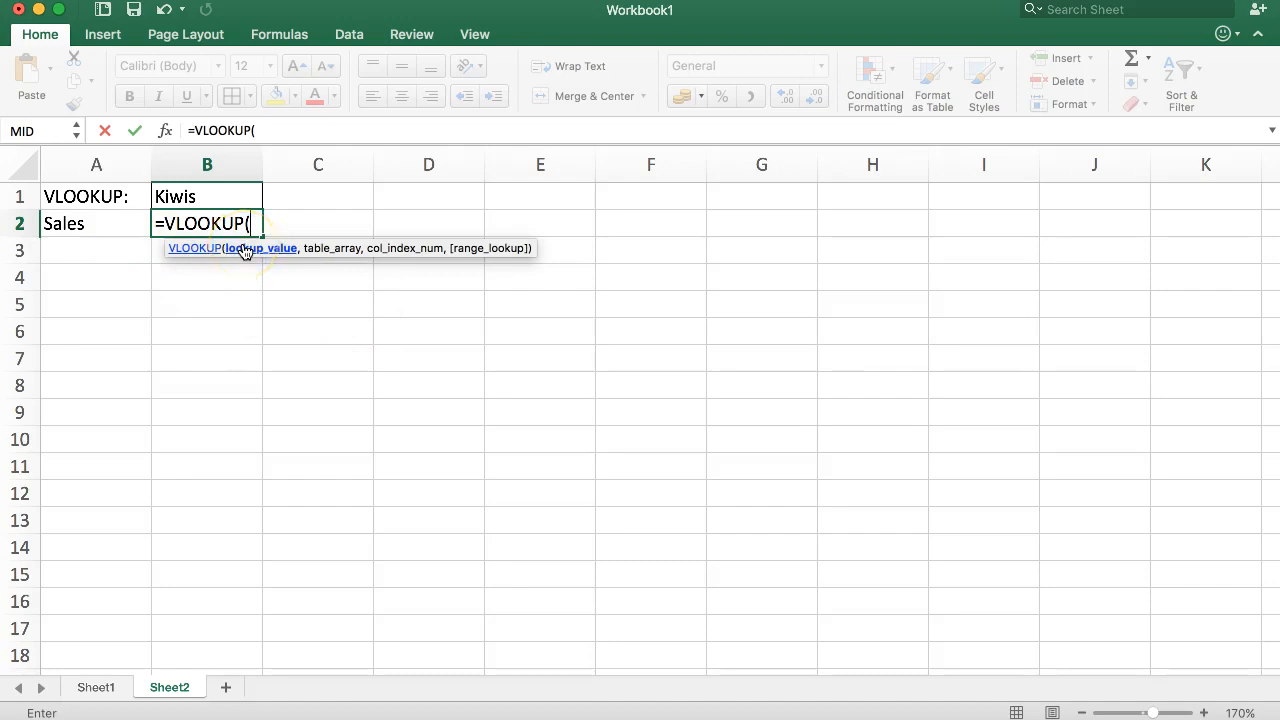
left_click(187, 197)
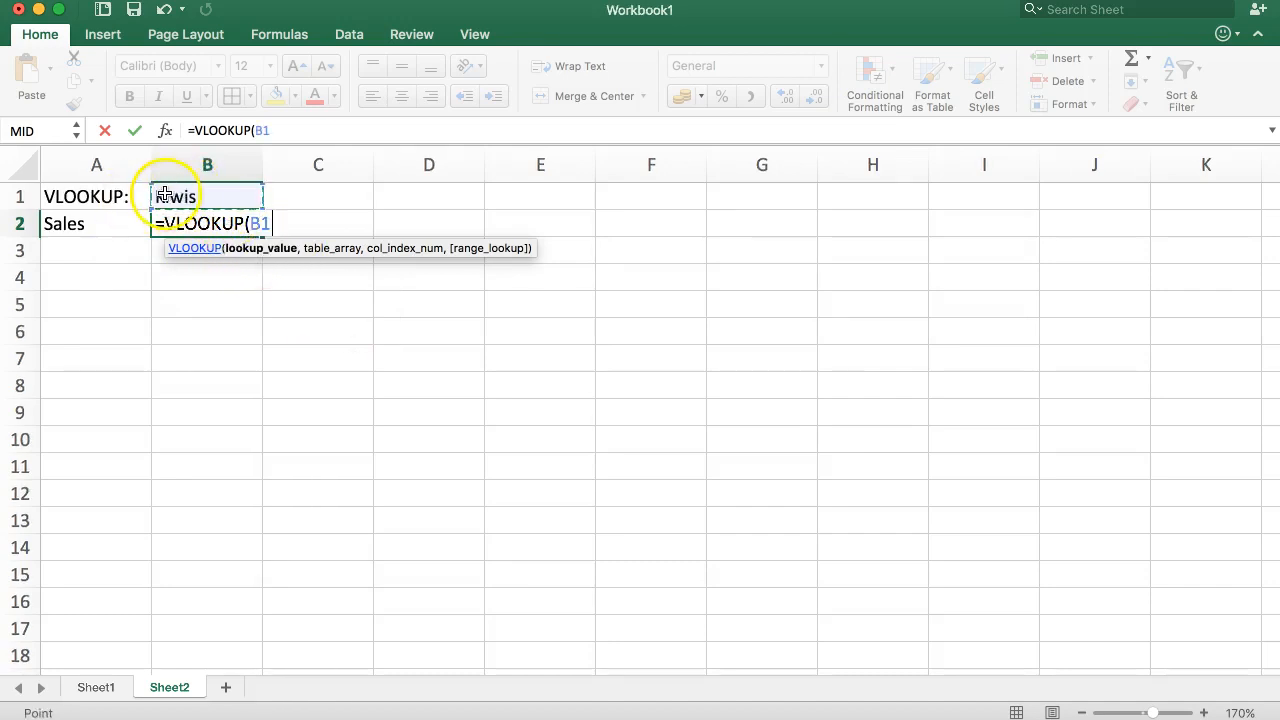
type(",")
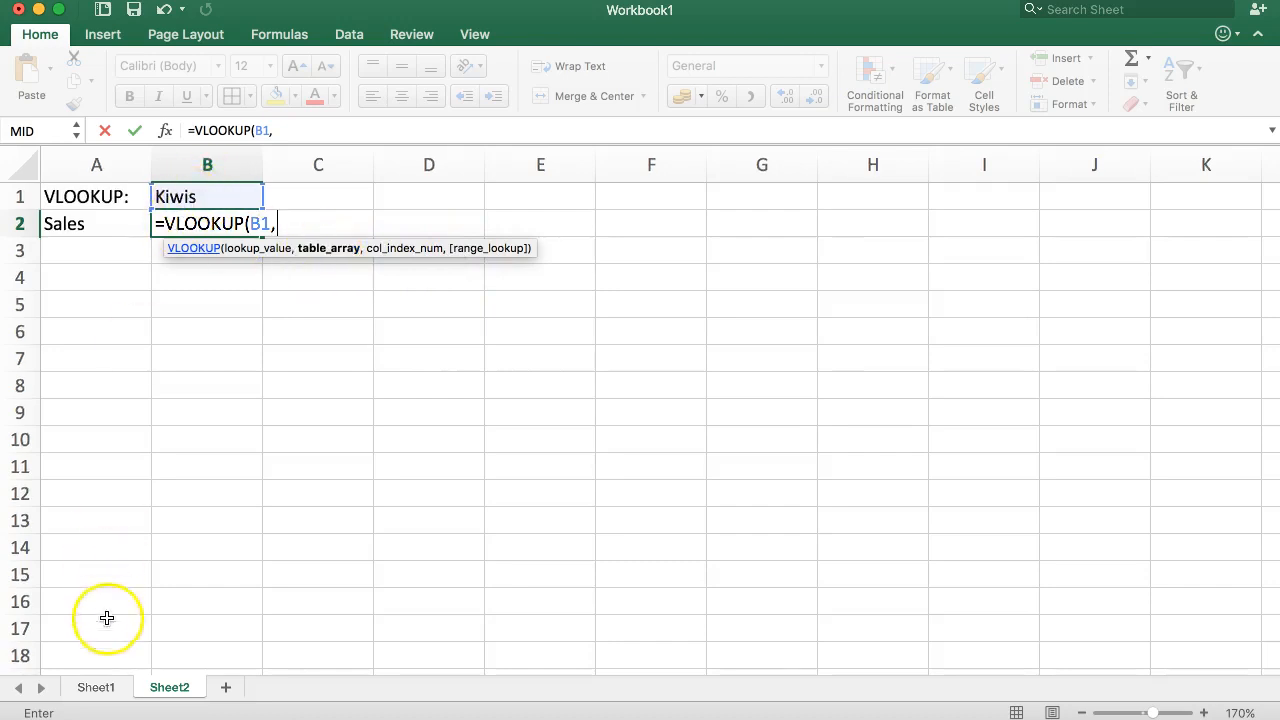
left_click(108, 688)
left_click_drag(86, 194, 221, 305)
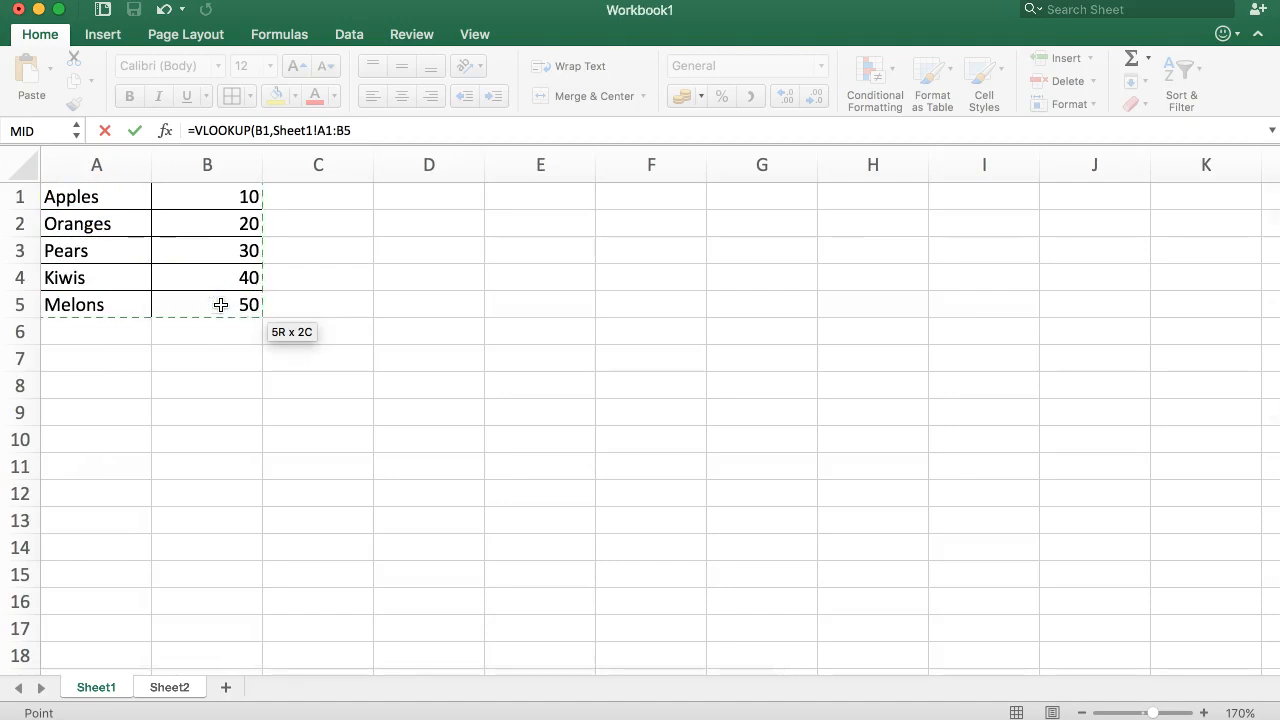
type(",")
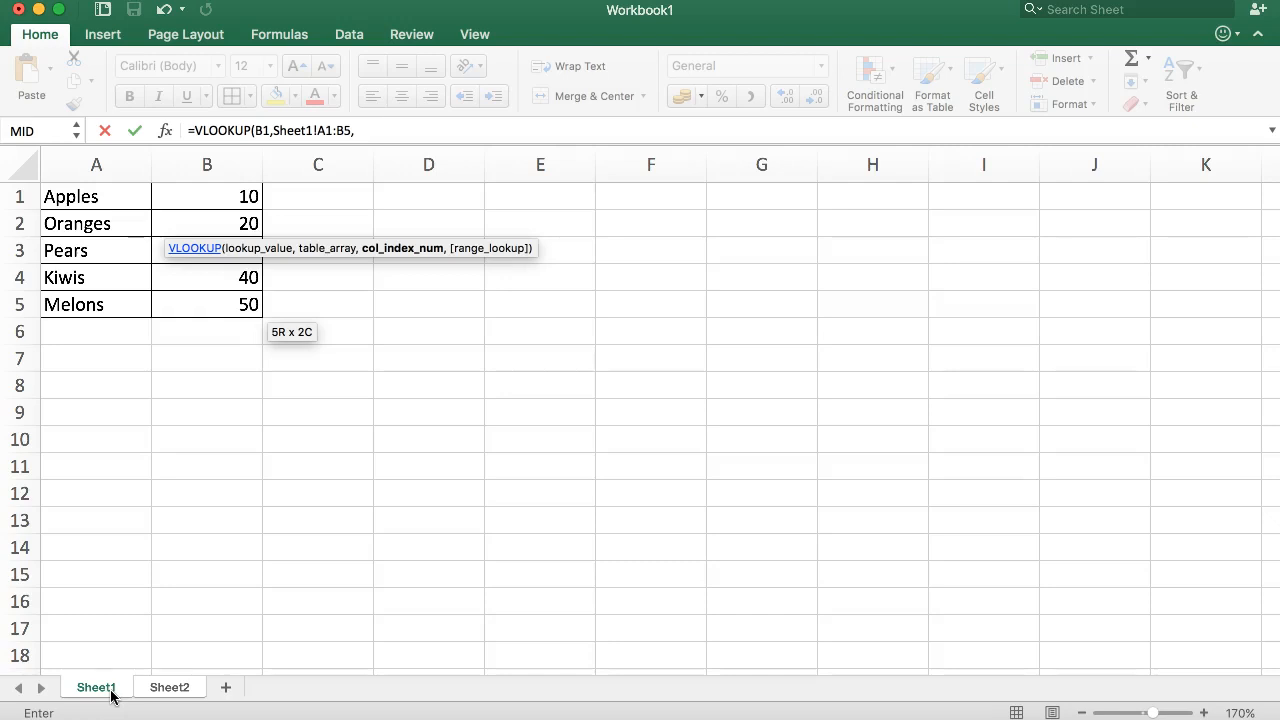
- Finish the B2 formula on Sheet2 with column index 1, replacing the stray Sheet2! reference
left_click(168, 687)
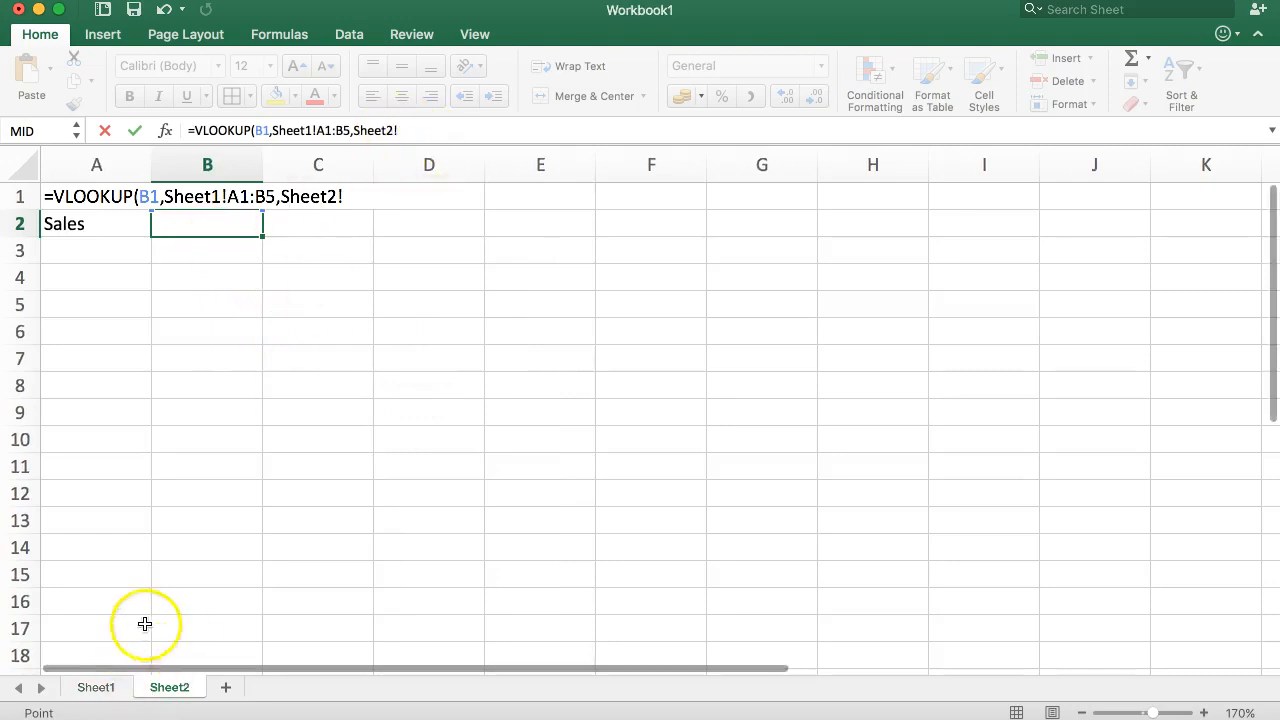
left_click_drag(354, 130, 422, 133)
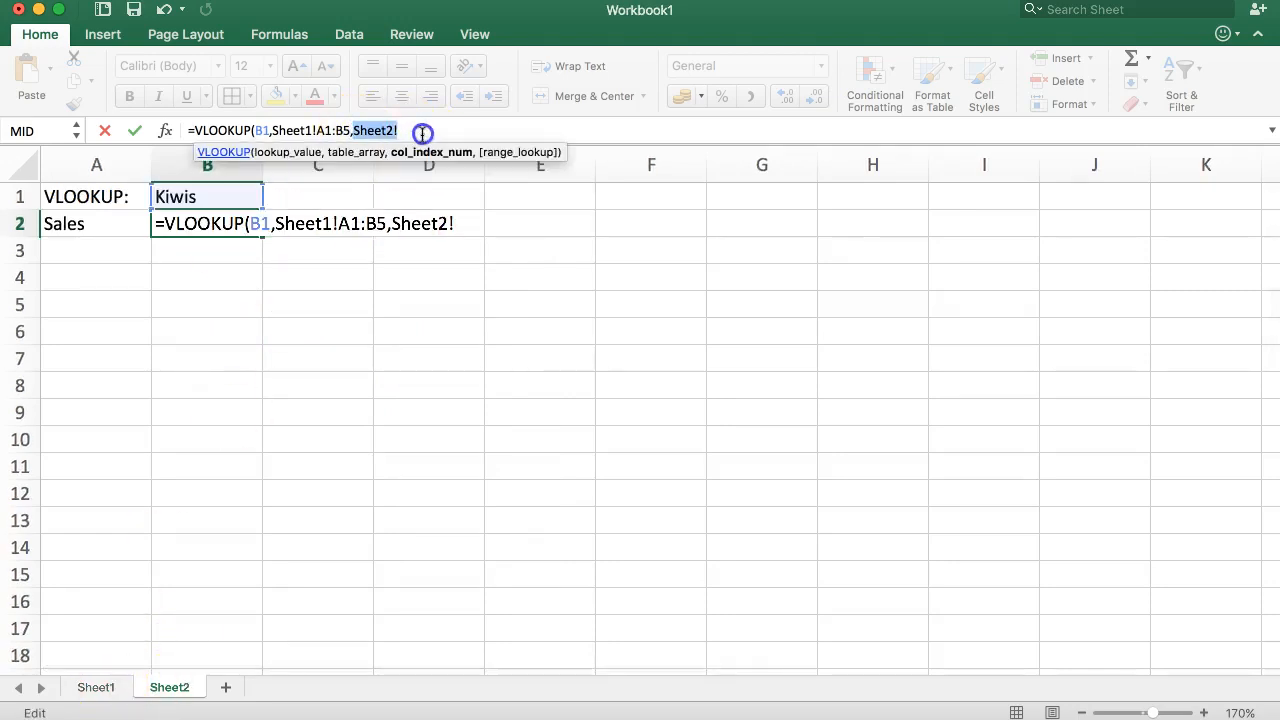
type("2")
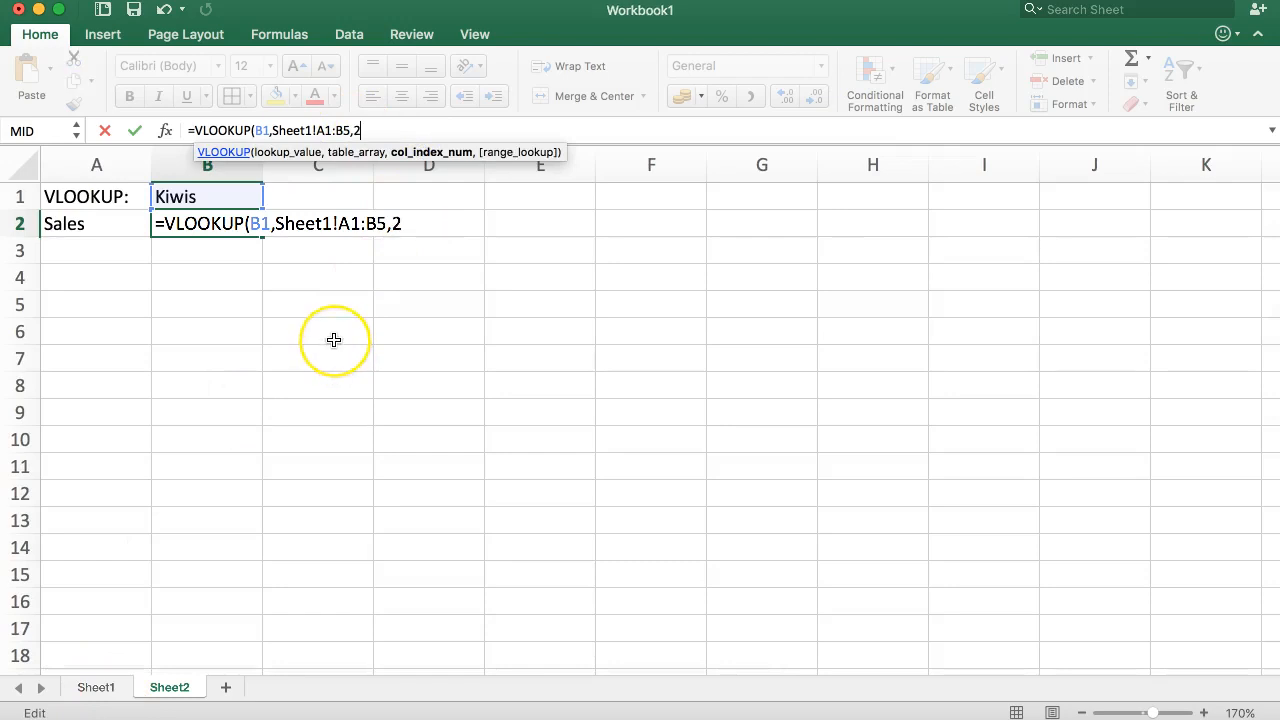
key("BackSpace")
type("1)")
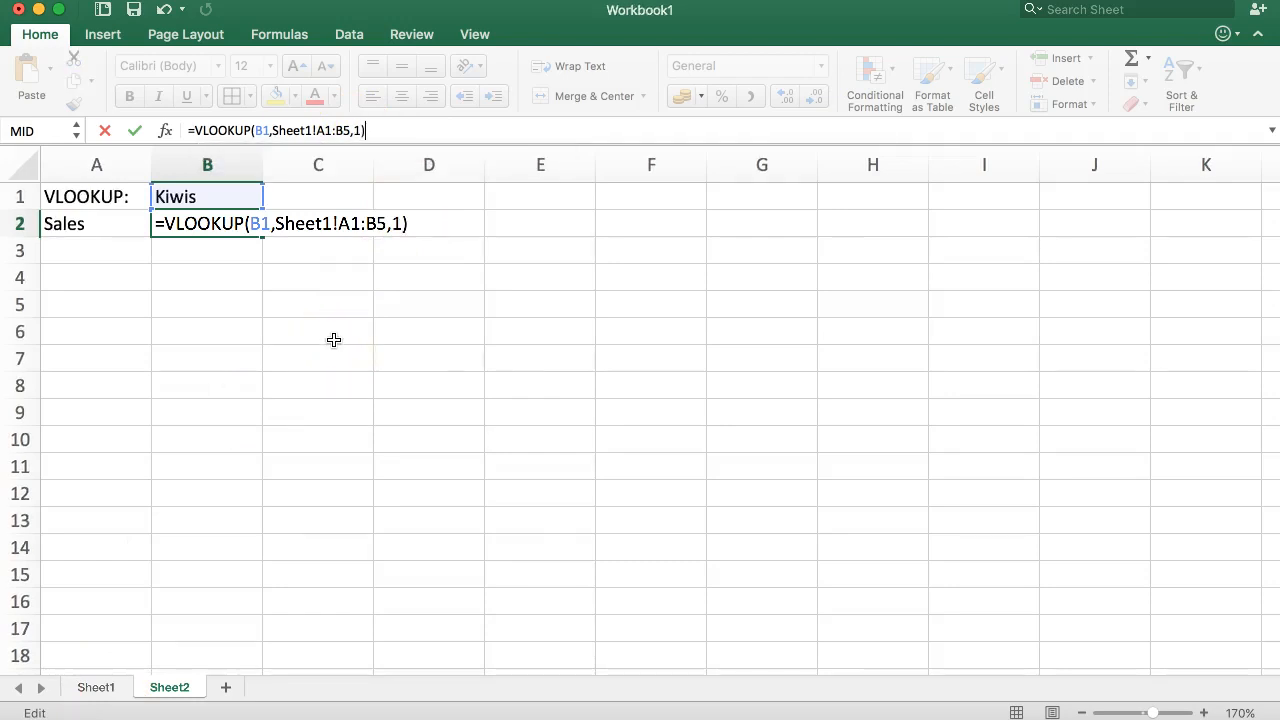
key("Return")
- Check the VLOOKUP formula and its result in B2 against the source table on Sheet1
left_click(187, 223)
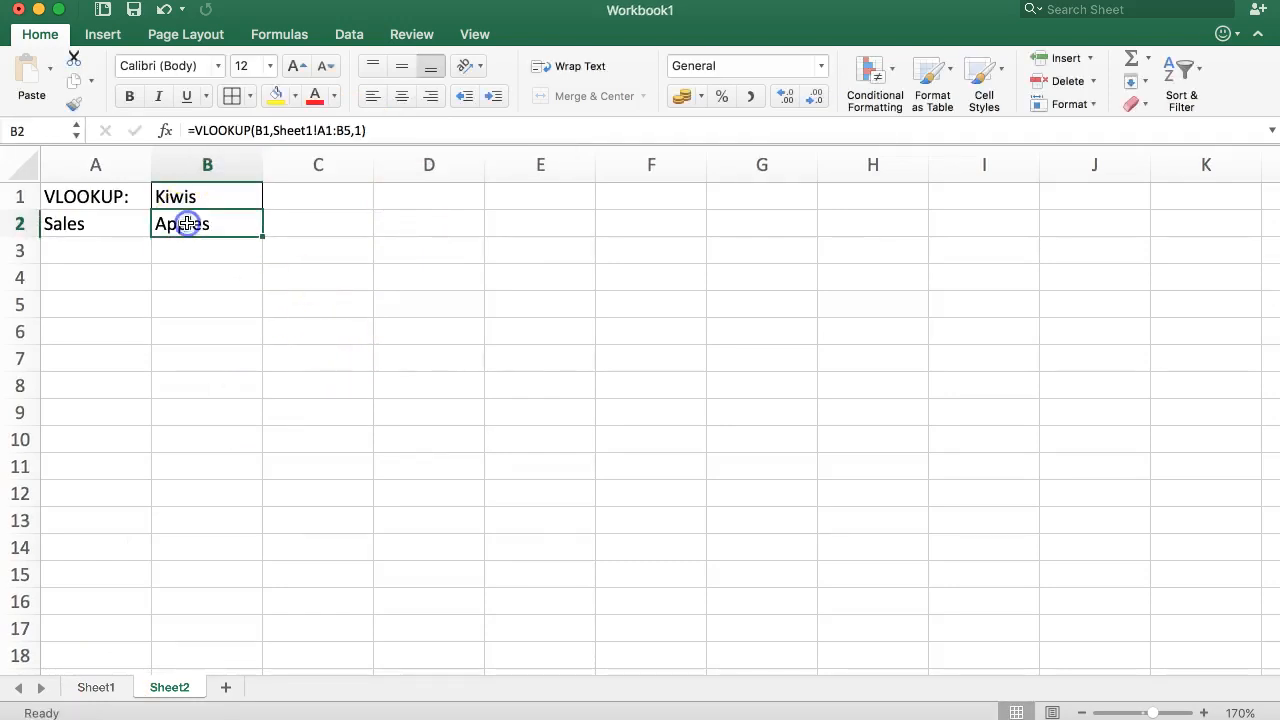
left_click(95, 688)
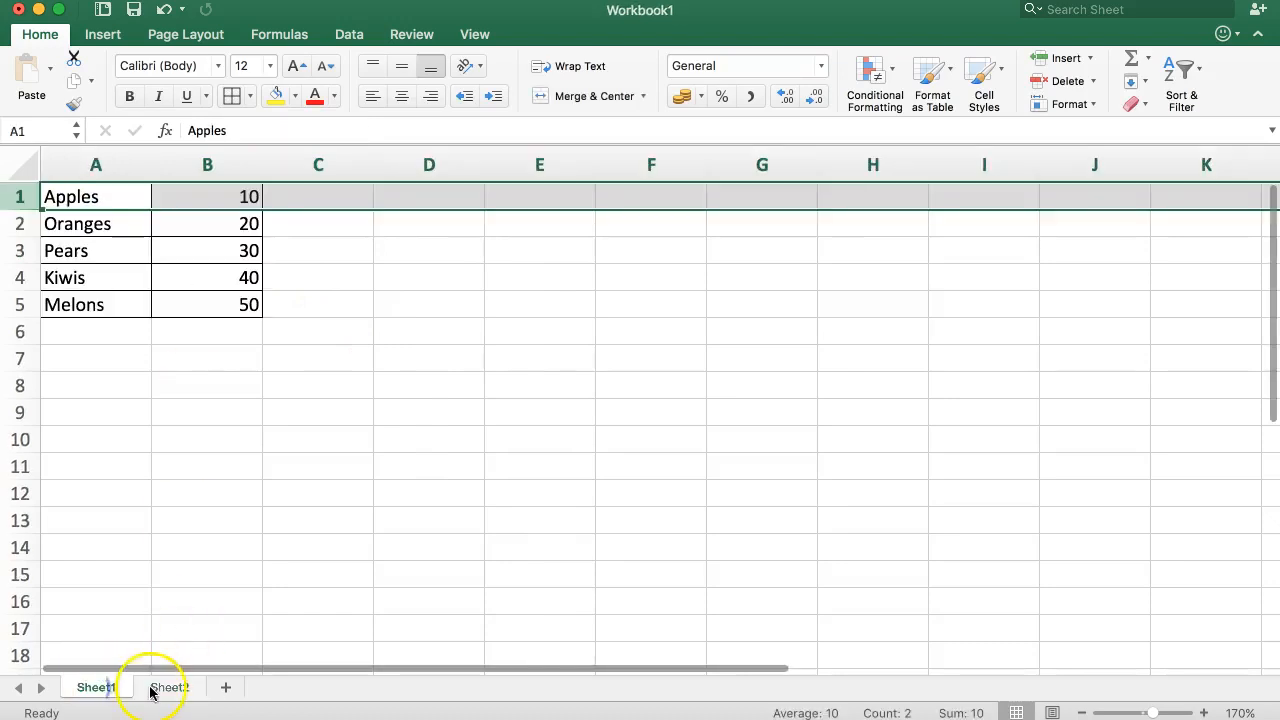
left_click(197, 460)
left_click(165, 687)
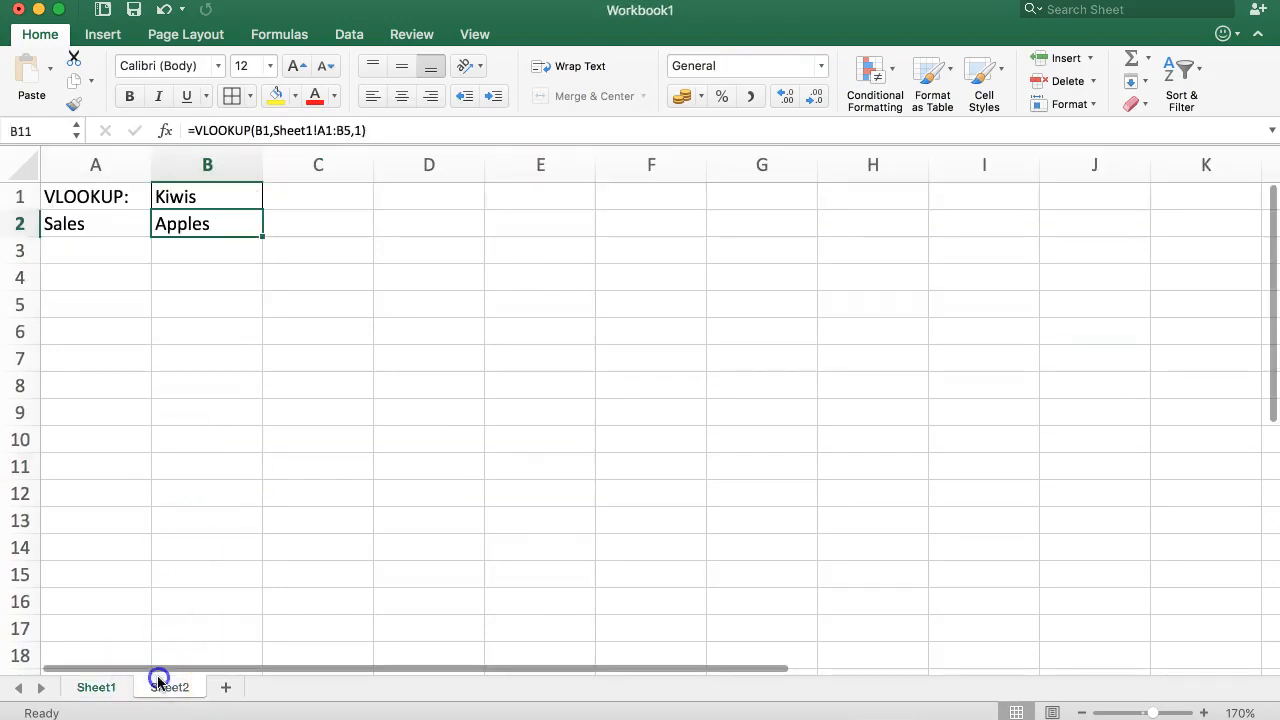
double_click(176, 226)
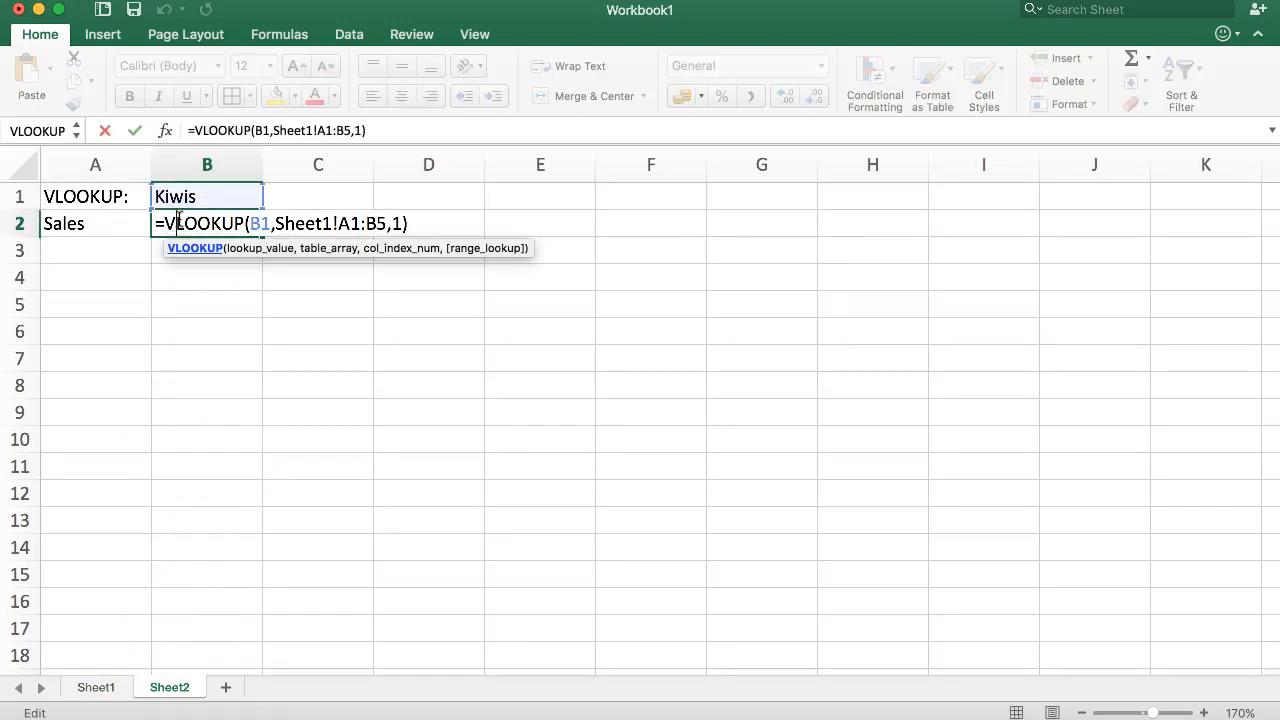
key("Escape")
- Set the column index of the B2 VLOOKUP to 2 in the Formula Builder and close the builder
left_click(182, 224)
left_click(168, 130)
left_click(1026, 376)
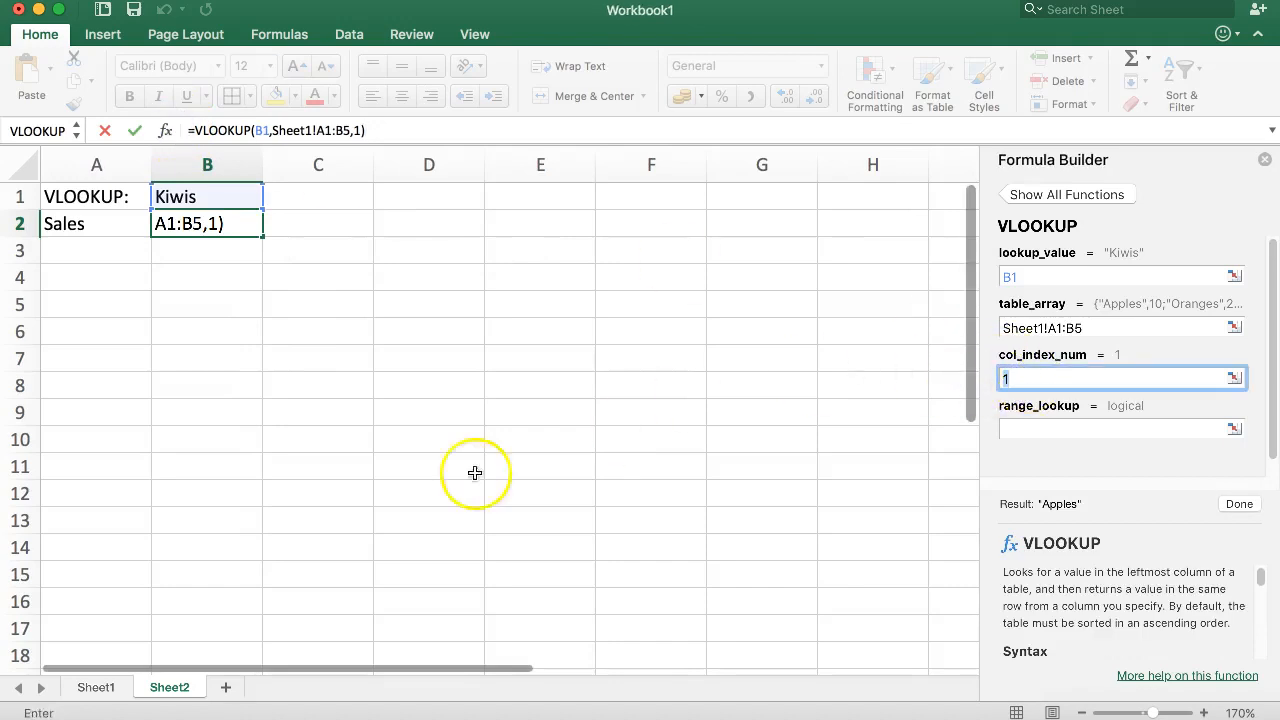
left_click(97, 688)
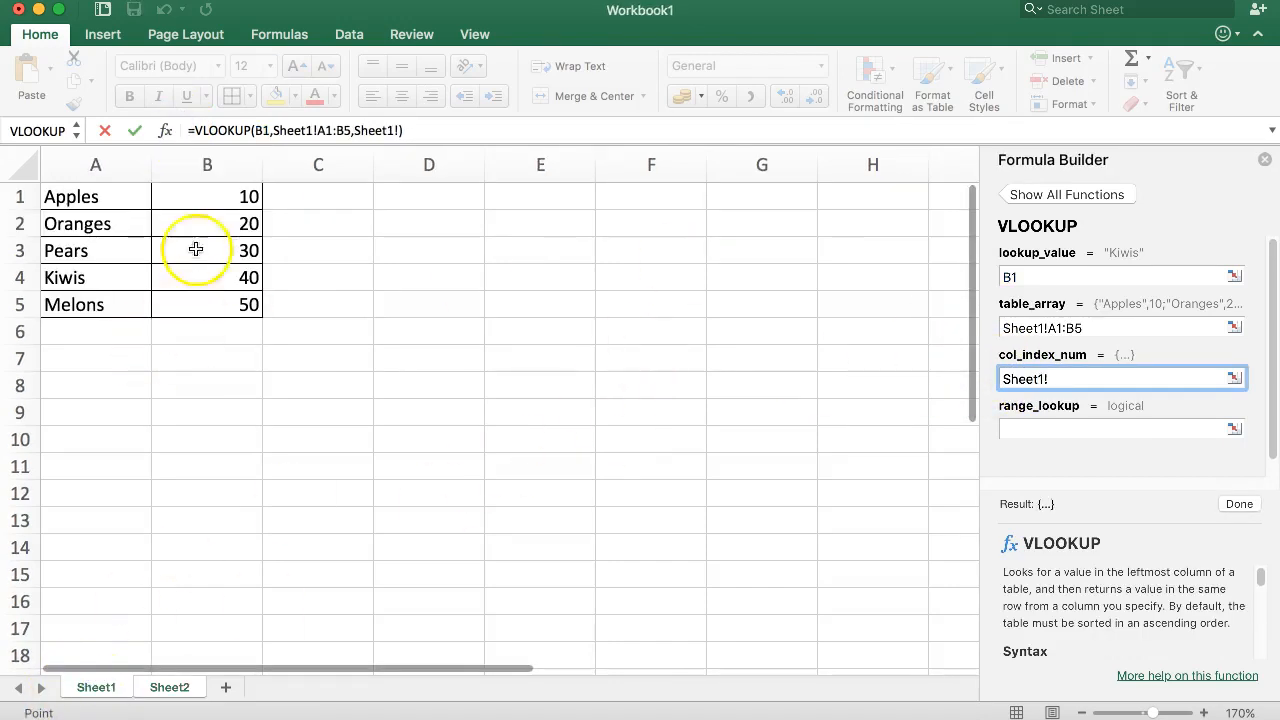
left_click_drag(1100, 379, 828, 367)
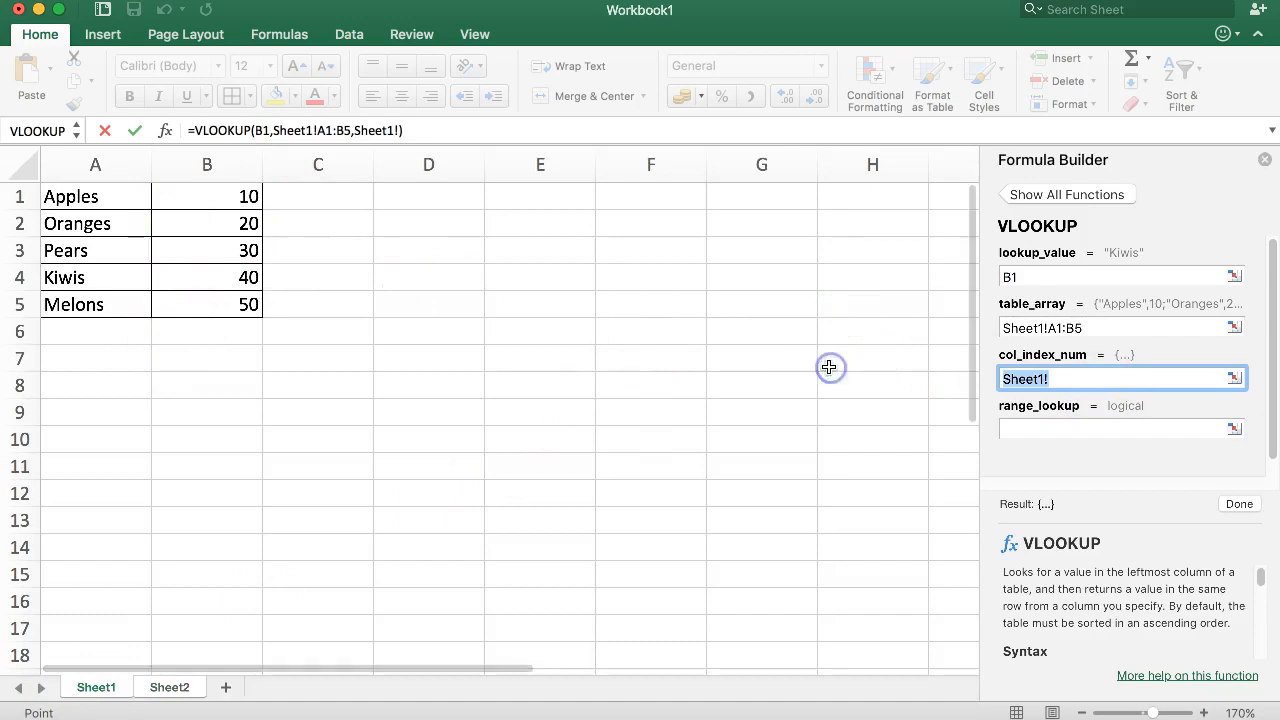
key("BackSpace")
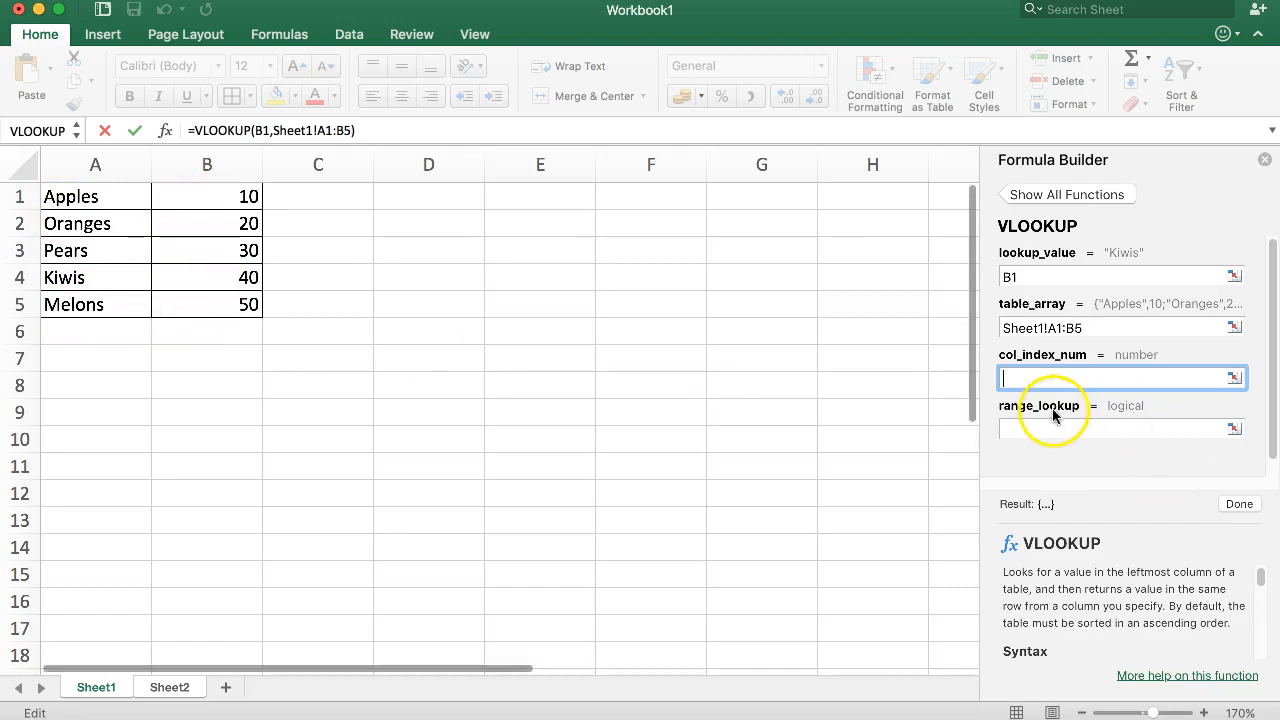
type("2")
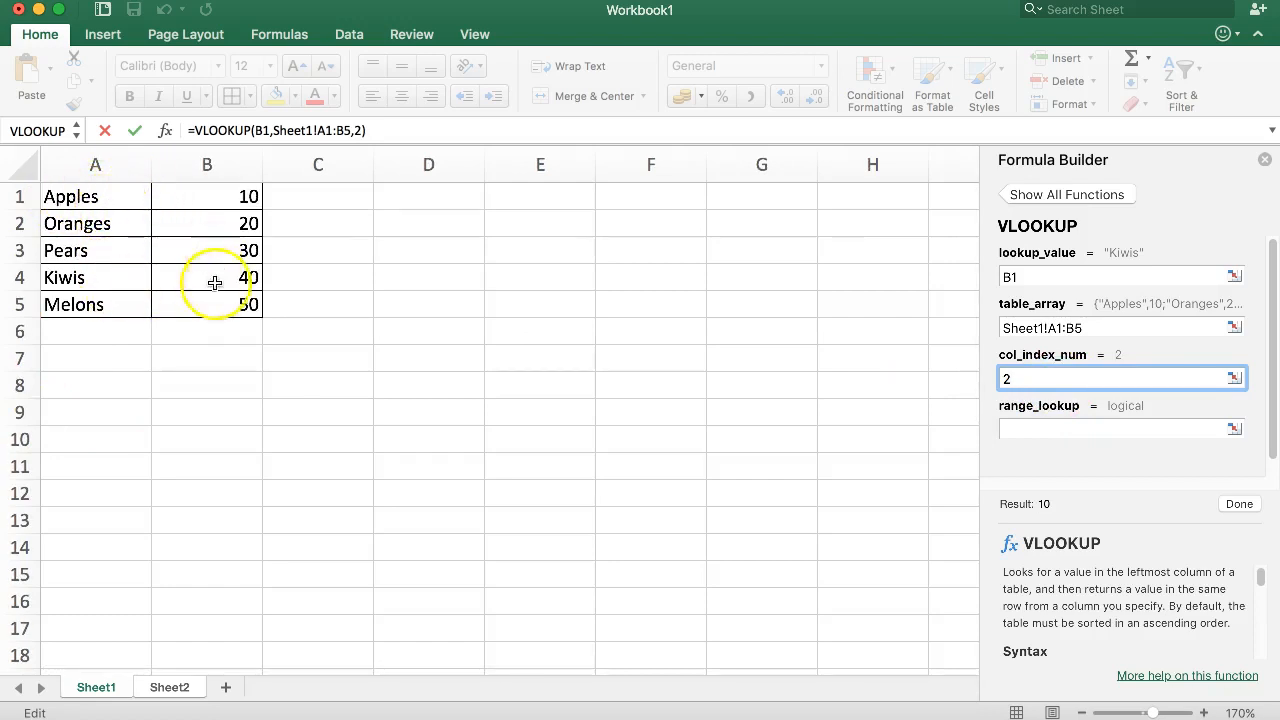
left_click(1246, 509)
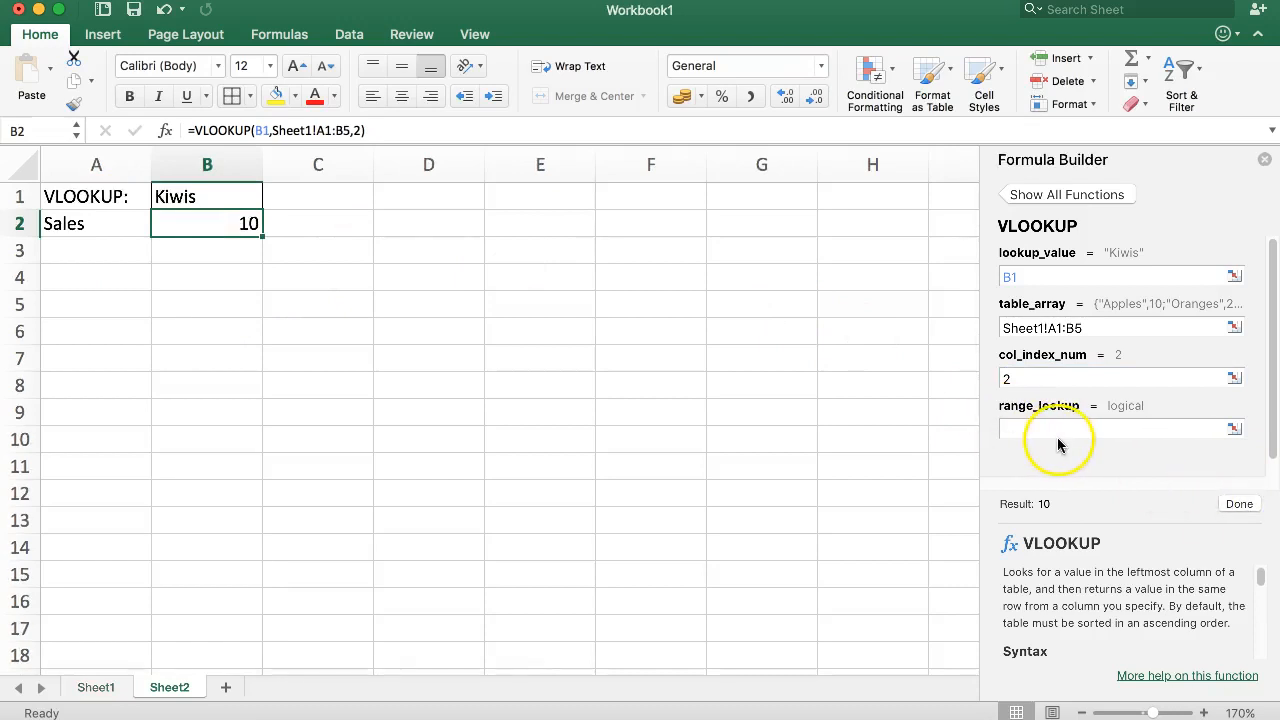
left_click(1264, 160)
left_click(345, 279)
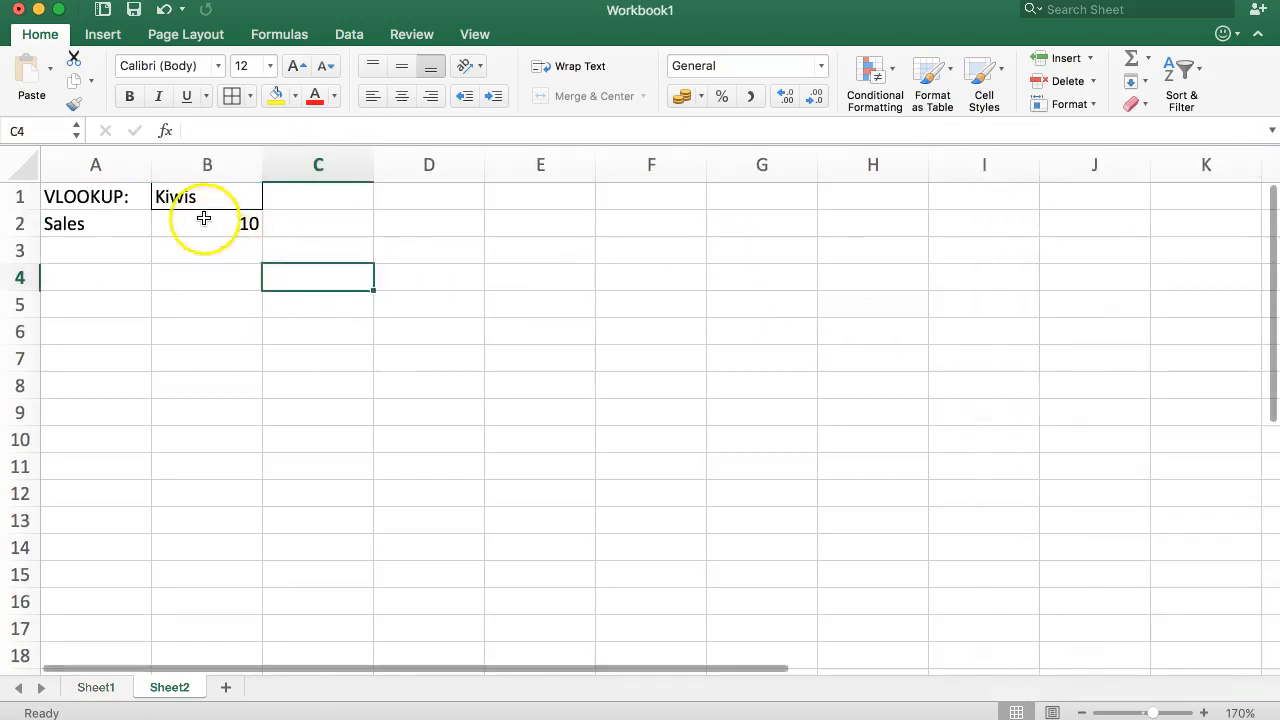
- Review the arguments of the VLOOKUP formula in B2 of Sheet2 against the fruit table on Sheet1
left_click(206, 217)
left_click(110, 688)
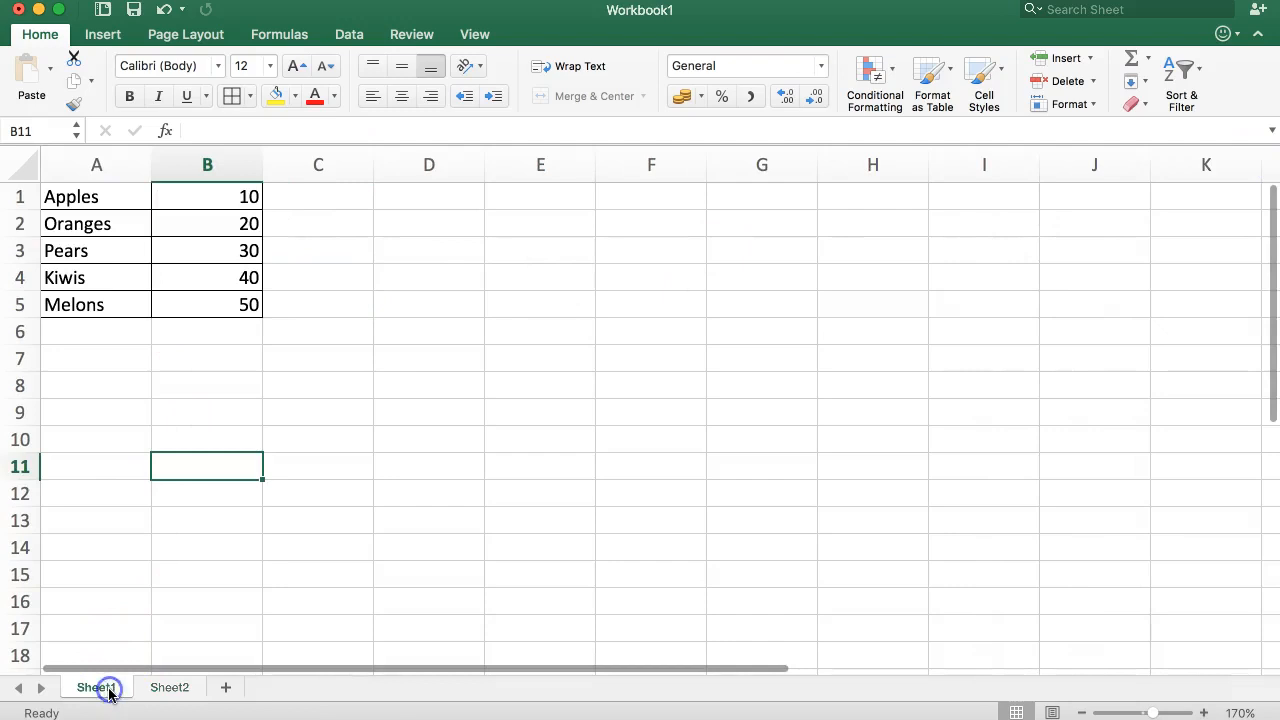
left_click(152, 694)
left_click(198, 231)
double_click(198, 231)
left_click(265, 218)
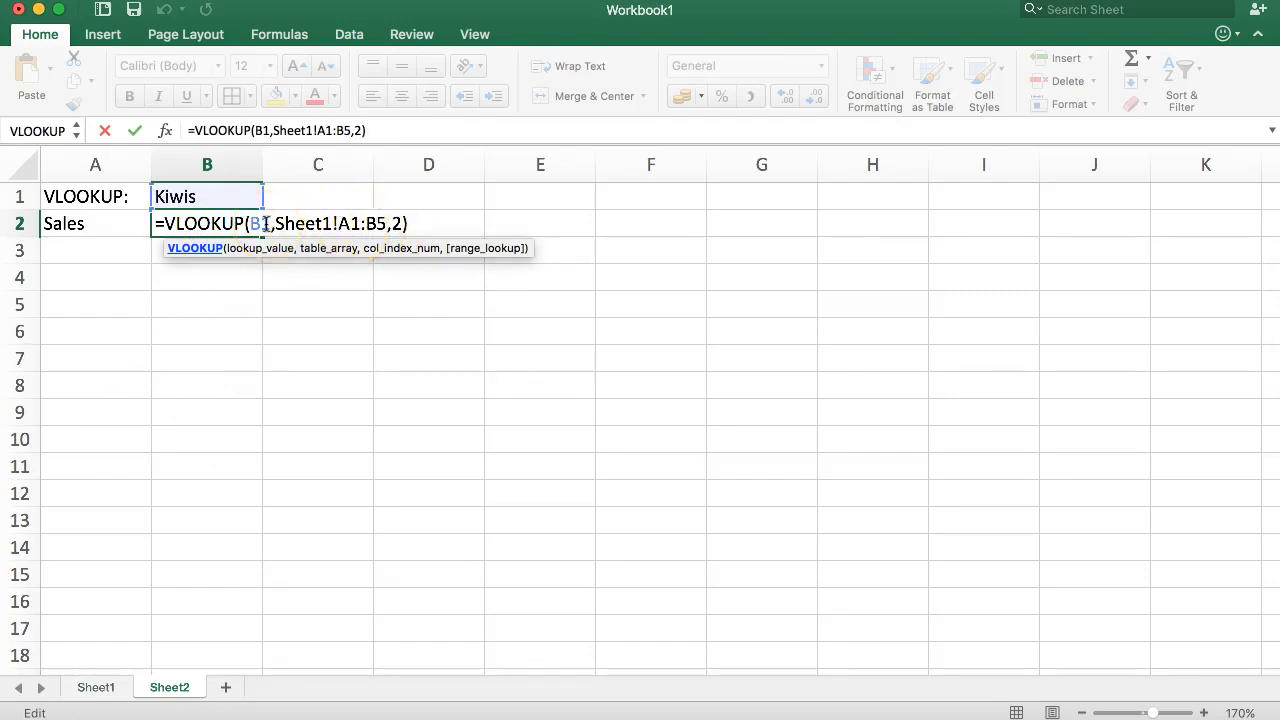
key("Return")
left_click(97, 688)
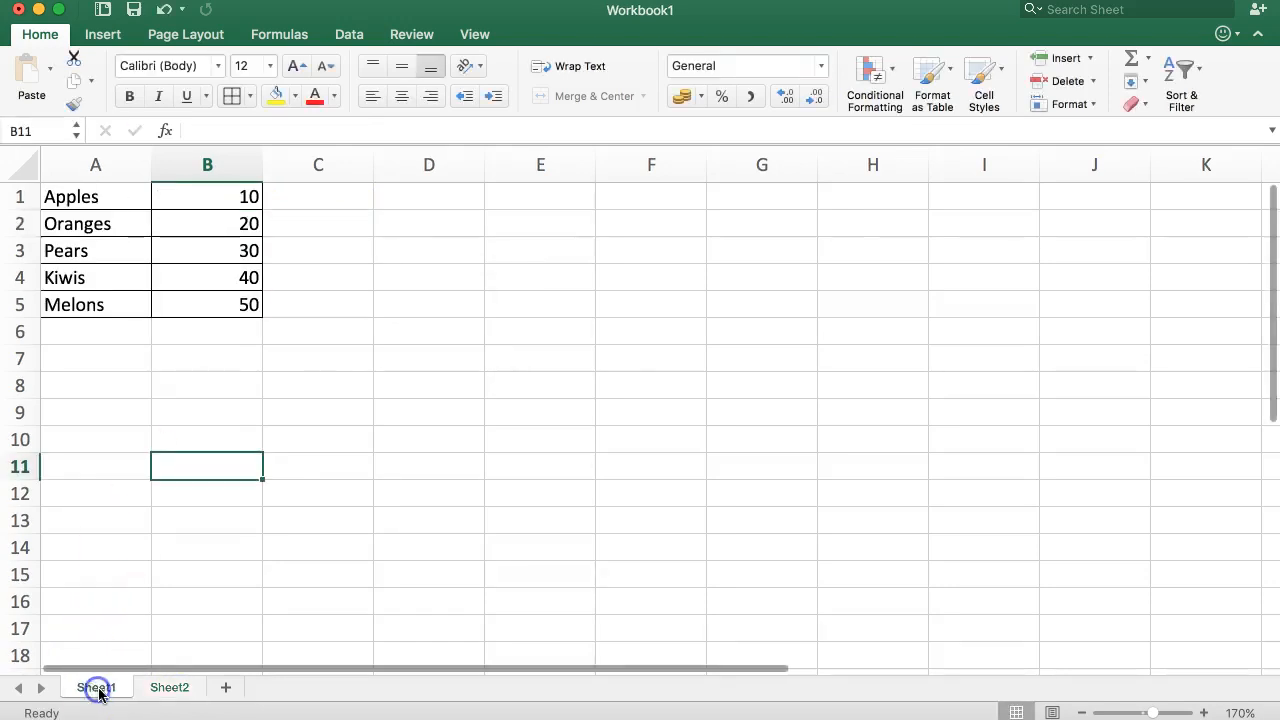
- Test the lookup on Sheet2 by choosing Pears, Apples and Oranges in turn from the B1 drop-down list
left_click(160, 688)
left_click(209, 198)
left_click(268, 198)
left_click(180, 259)
left_click(268, 198)
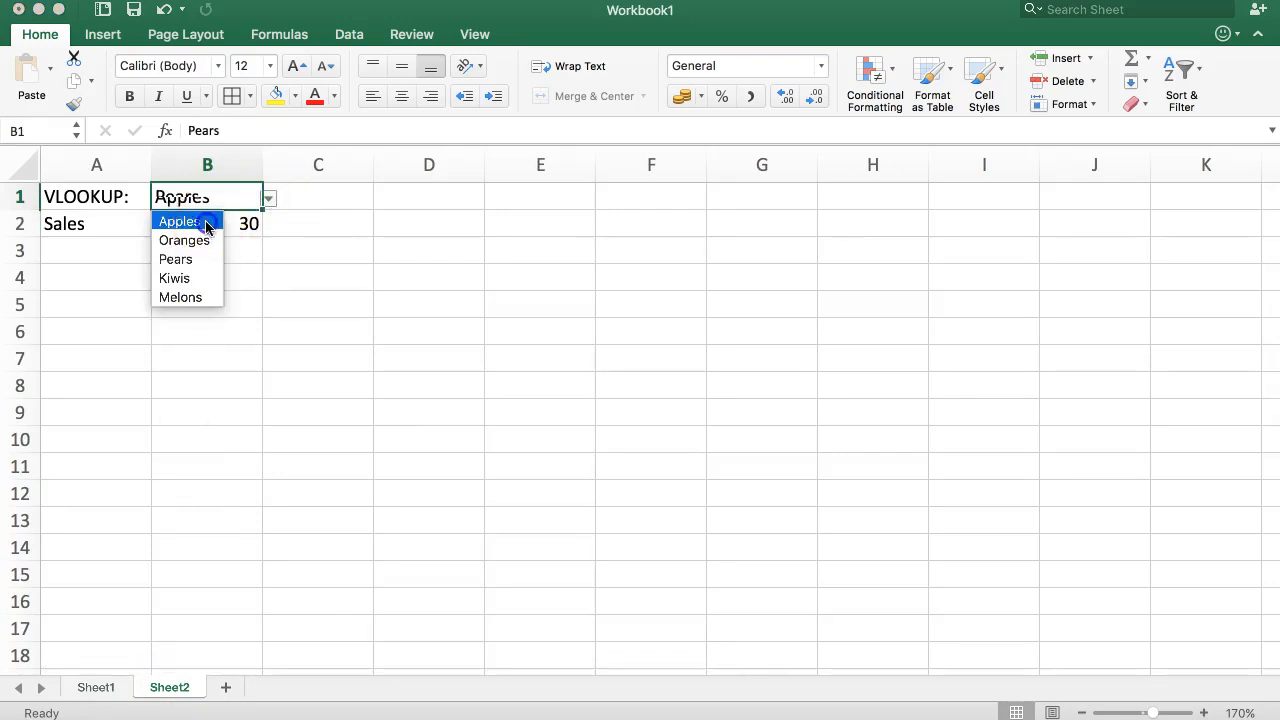
left_click(205, 222)
left_click(268, 198)
left_click(190, 240)
- Test the lookup with Kiwis and Melons from the B1 drop-down list
left_click(268, 198)
left_click(194, 278)
left_click(200, 305)
left_click(250, 197)
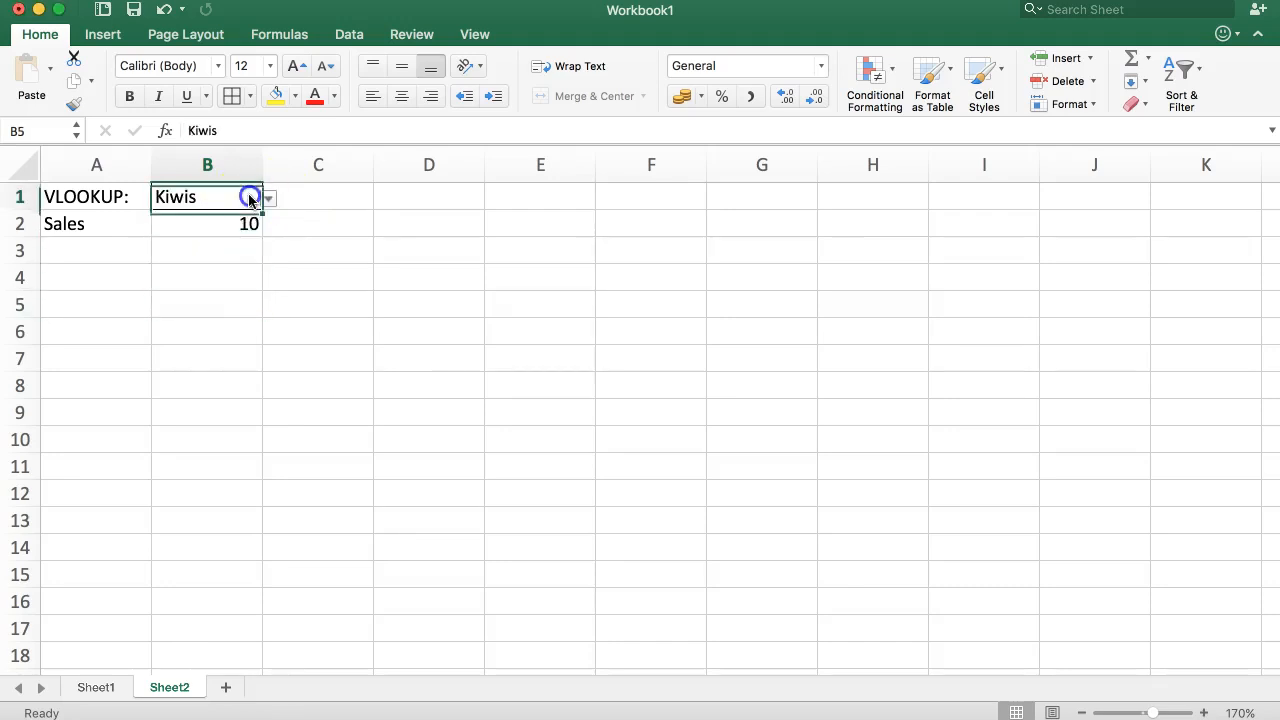
left_click(268, 198)
left_click(176, 294)
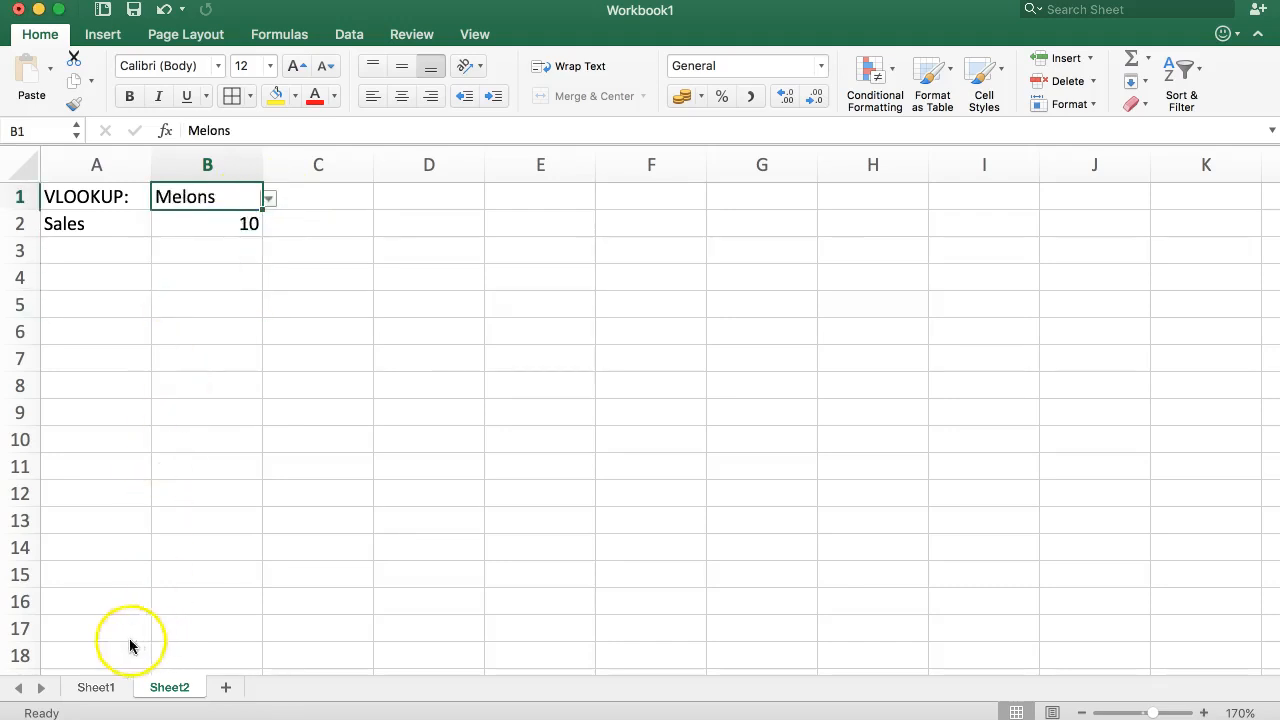
- Check the Kiwis row and its sales figure in the Sheet1 table, and return to Sheet2
left_click(95, 688)
left_click(95, 277)
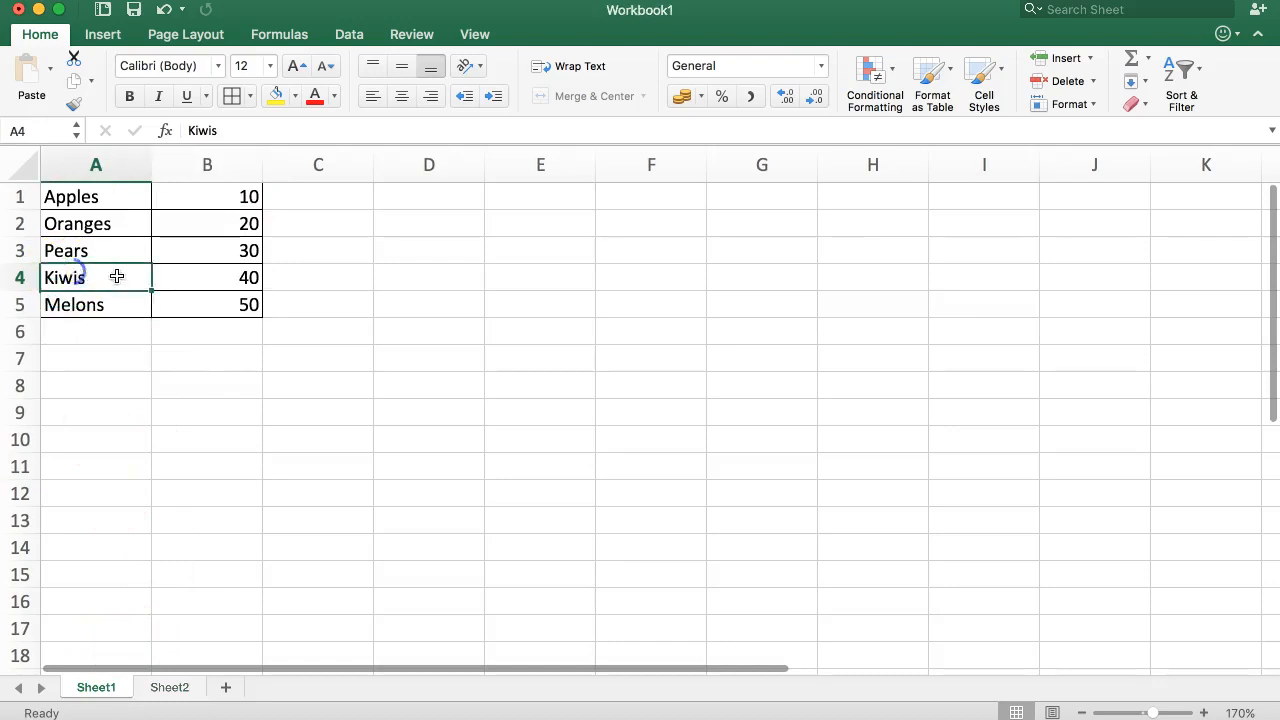
left_click(183, 280)
left_click(72, 279)
left_click(172, 688)
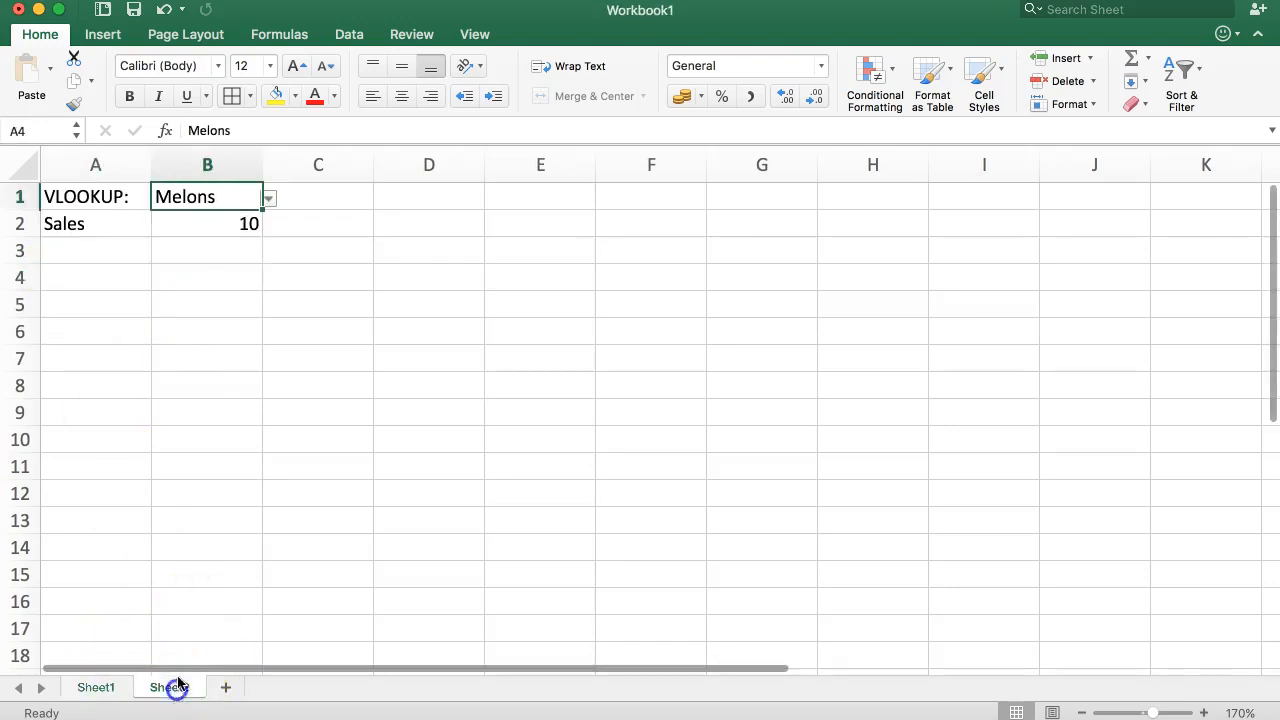
- Open the B2 VLOOKUP in the Formula Builder and re-enter Sheet1!A1:B5 as its table array
left_click(165, 130)
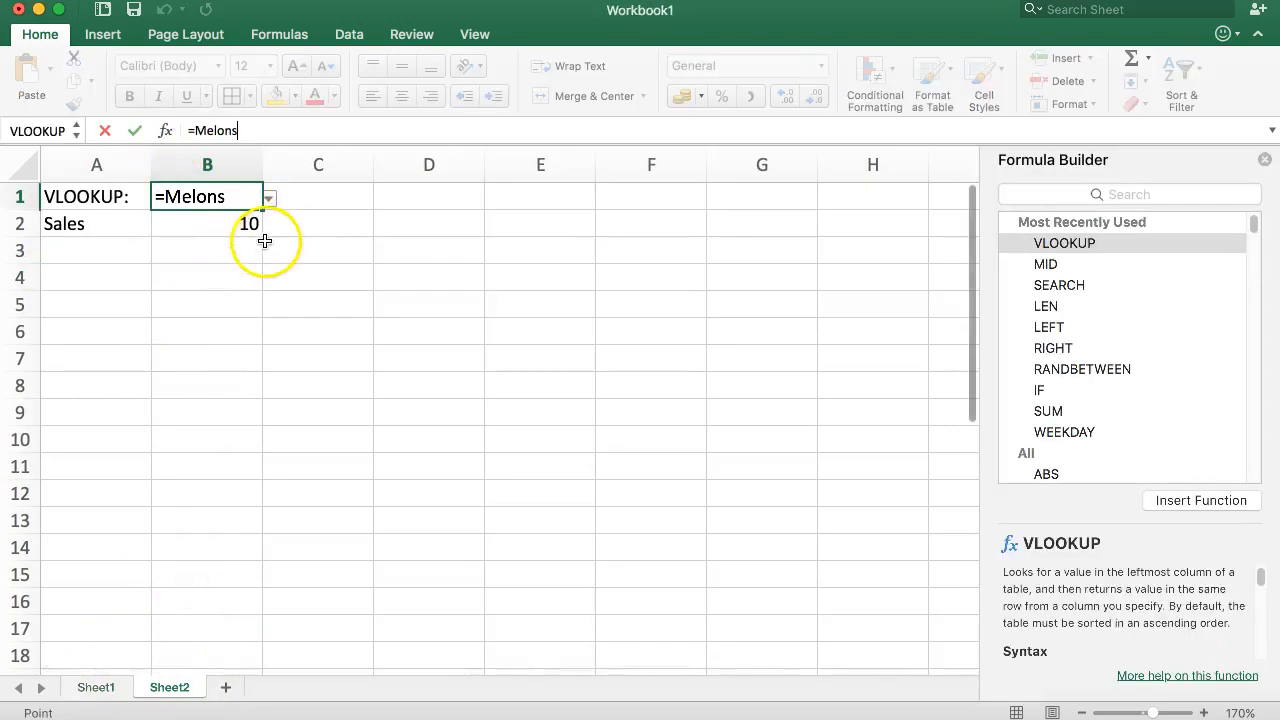
key("Escape")
left_click(171, 229)
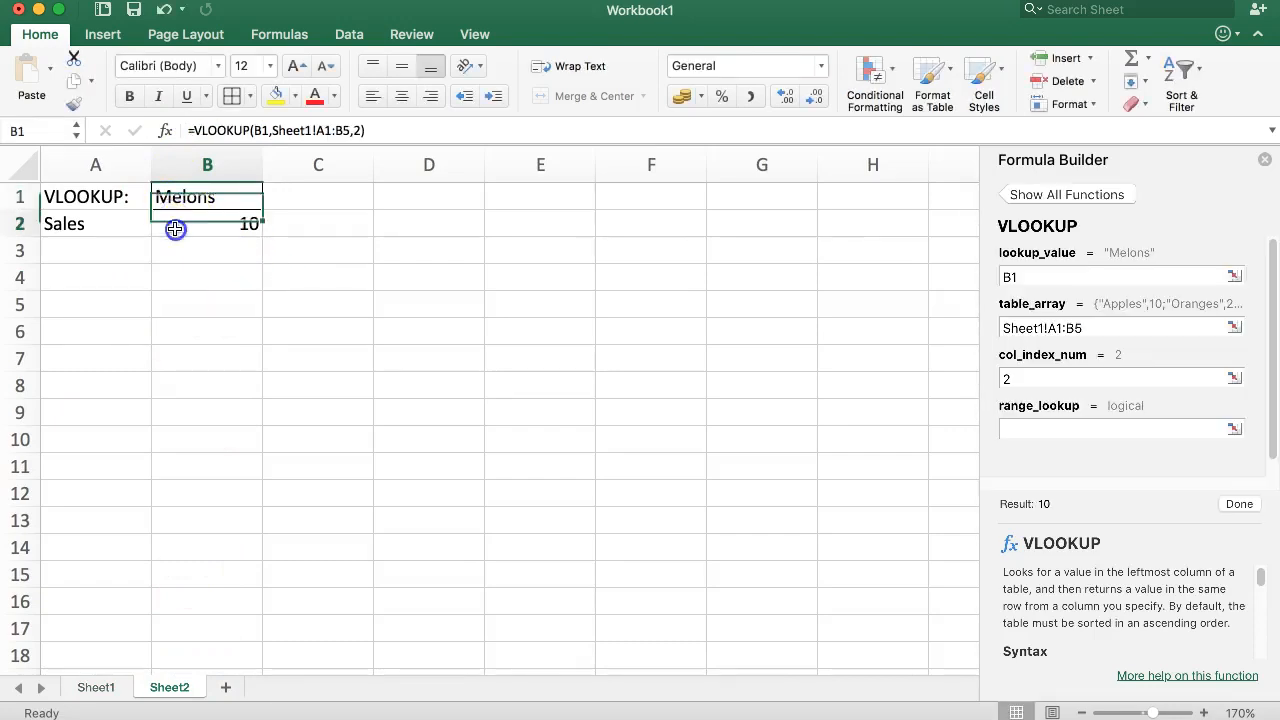
left_click(170, 134)
left_click(321, 129)
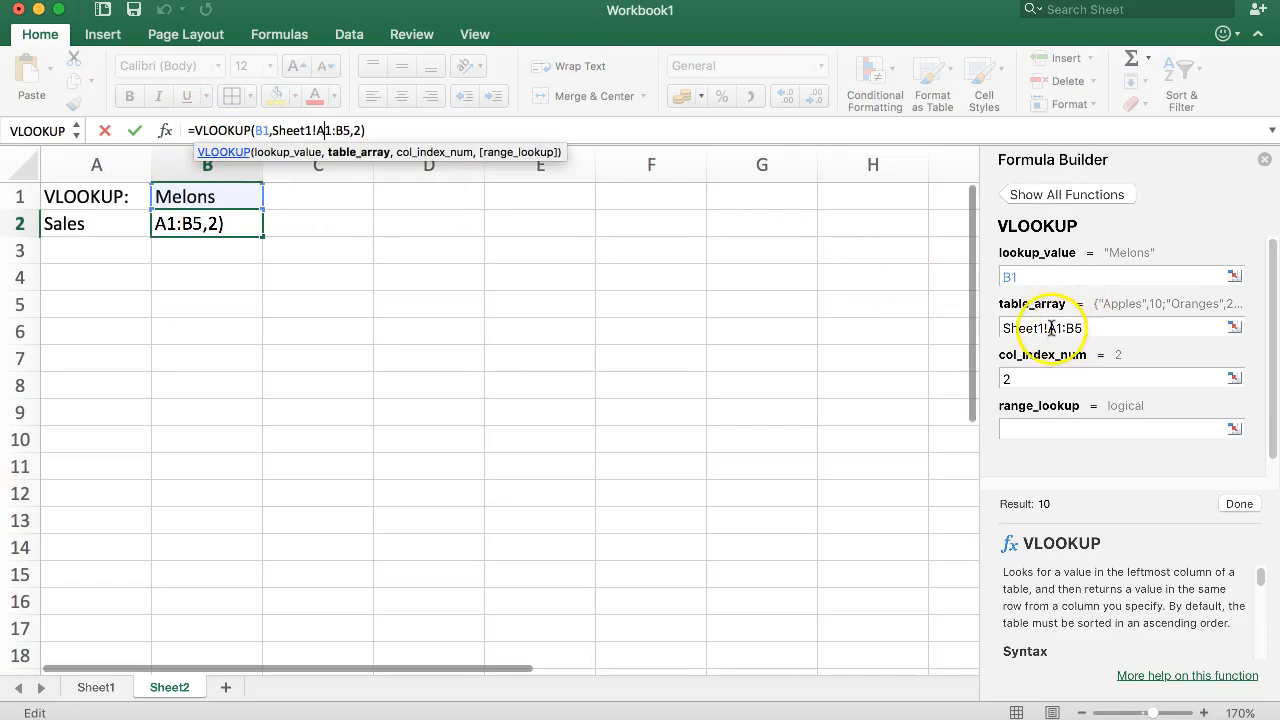
left_click(96, 688)
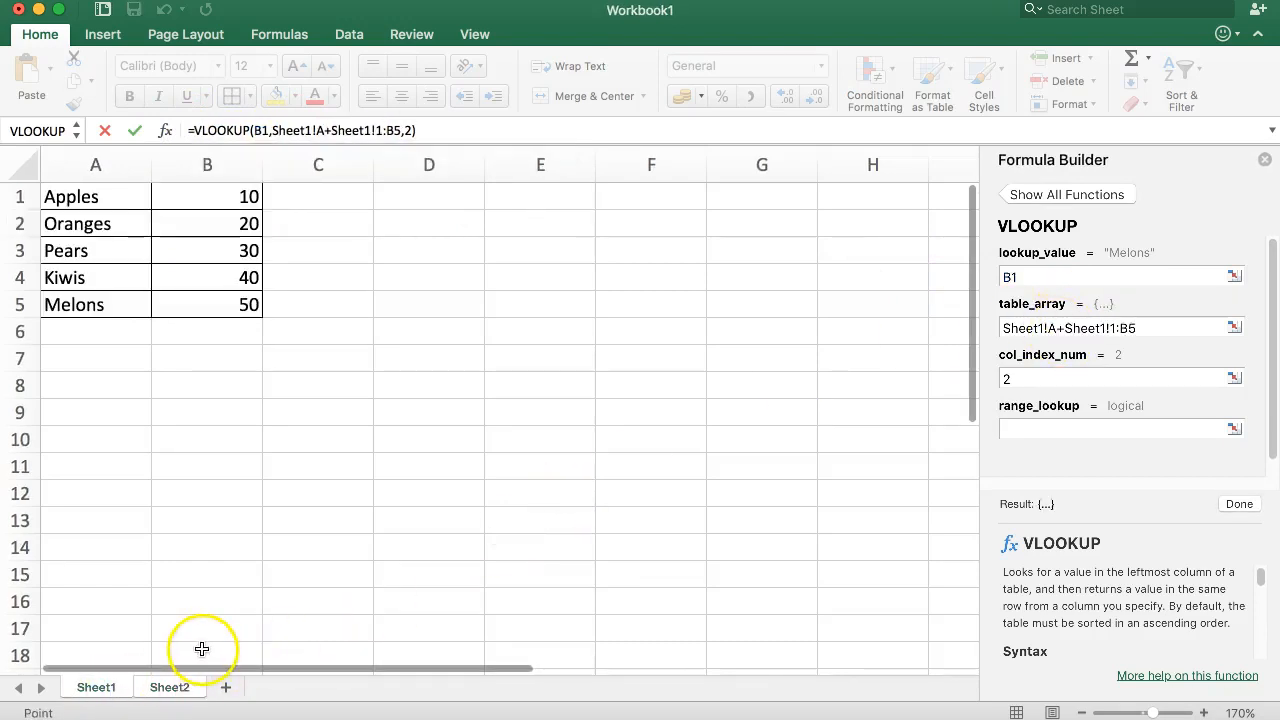
left_click(1150, 326)
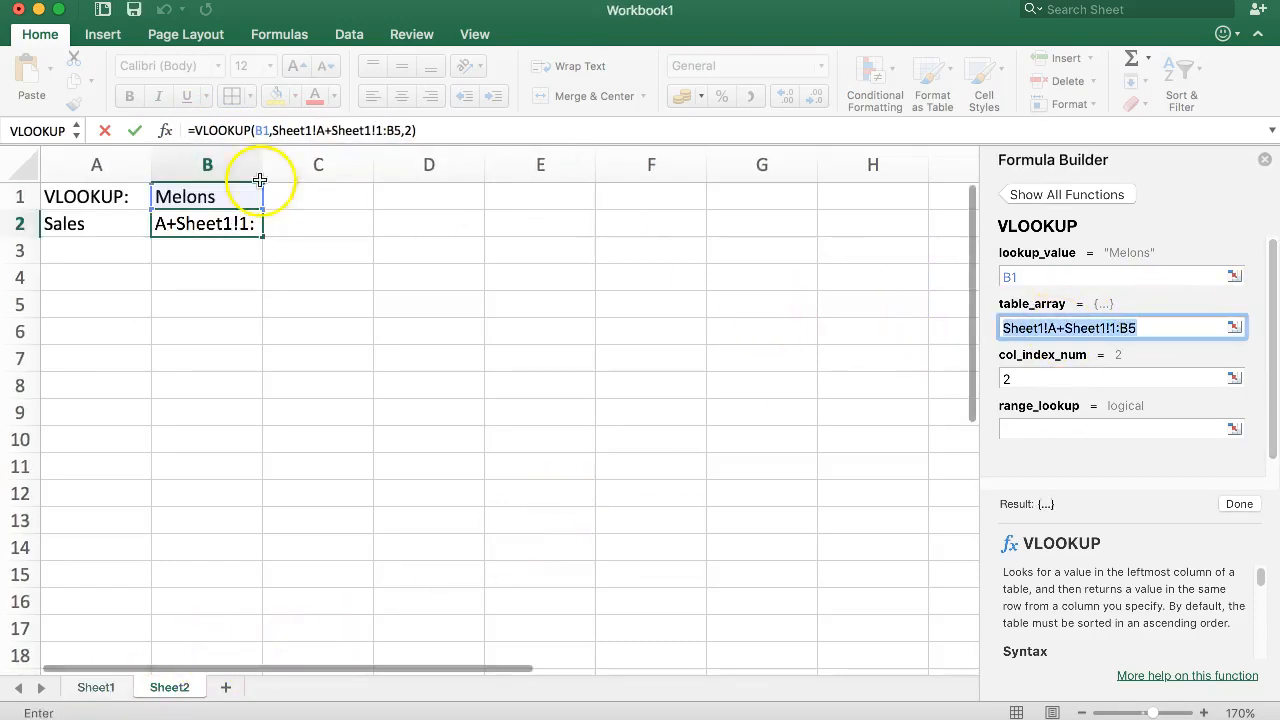
key("BackSpace")
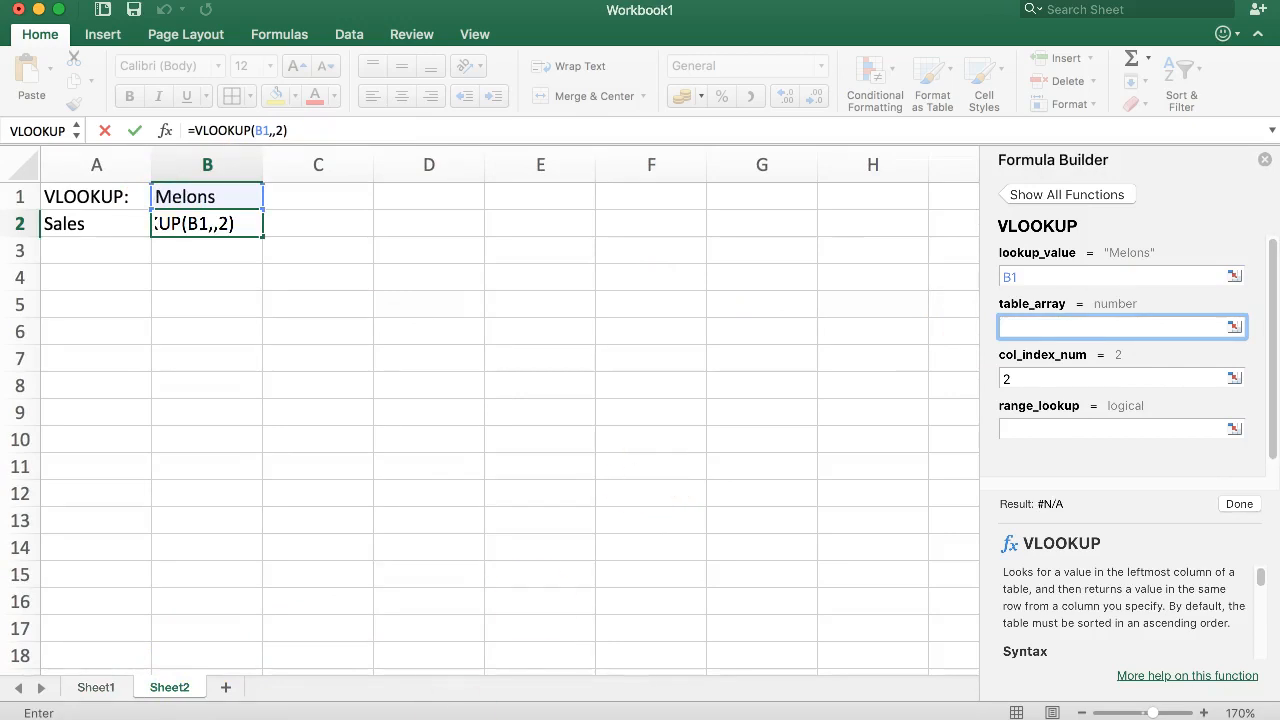
left_click(92, 688)
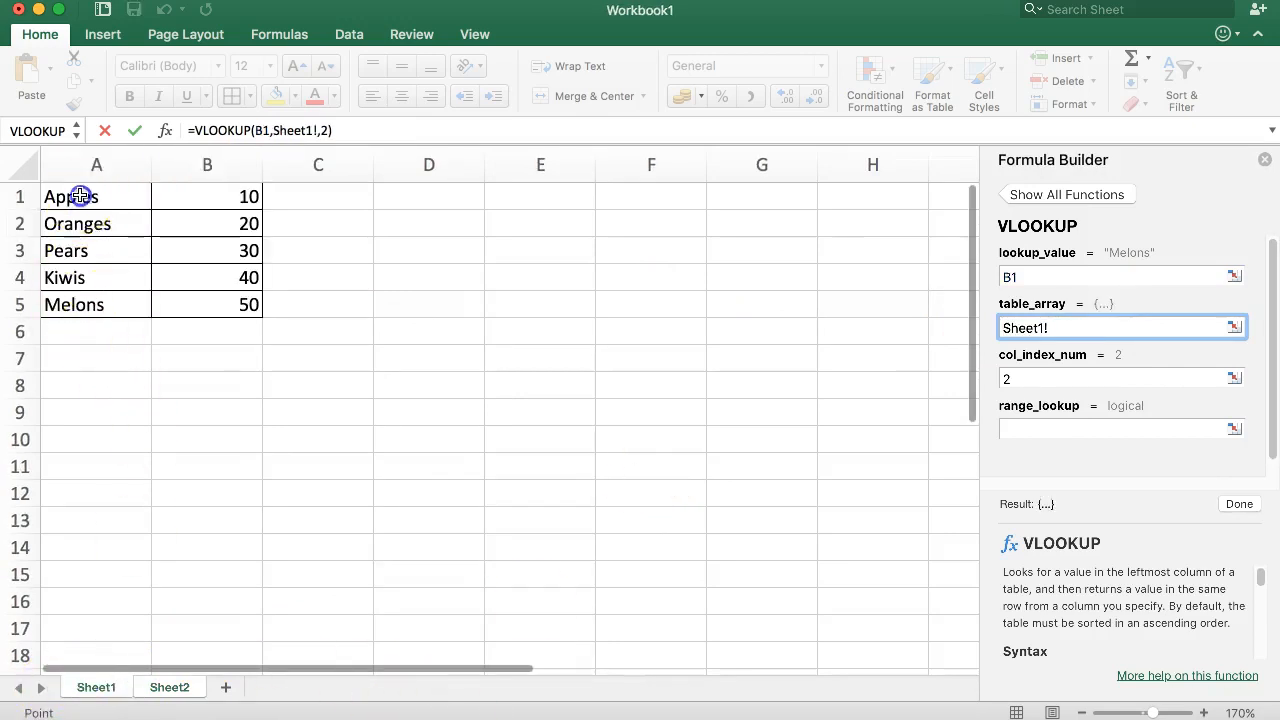
left_click_drag(80, 197, 217, 297)
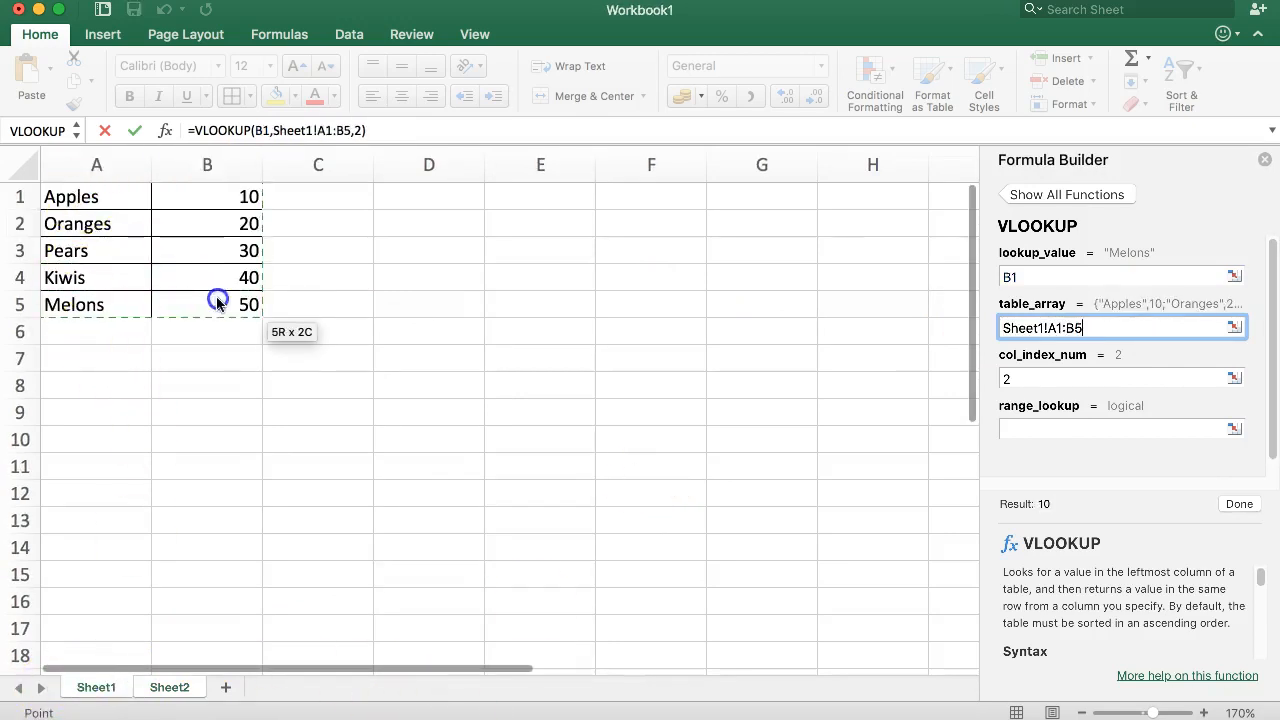
- Set the range_lookup argument of the B2 VLOOKUP to 0 for an exact match and apply the formula
left_click(1033, 378)
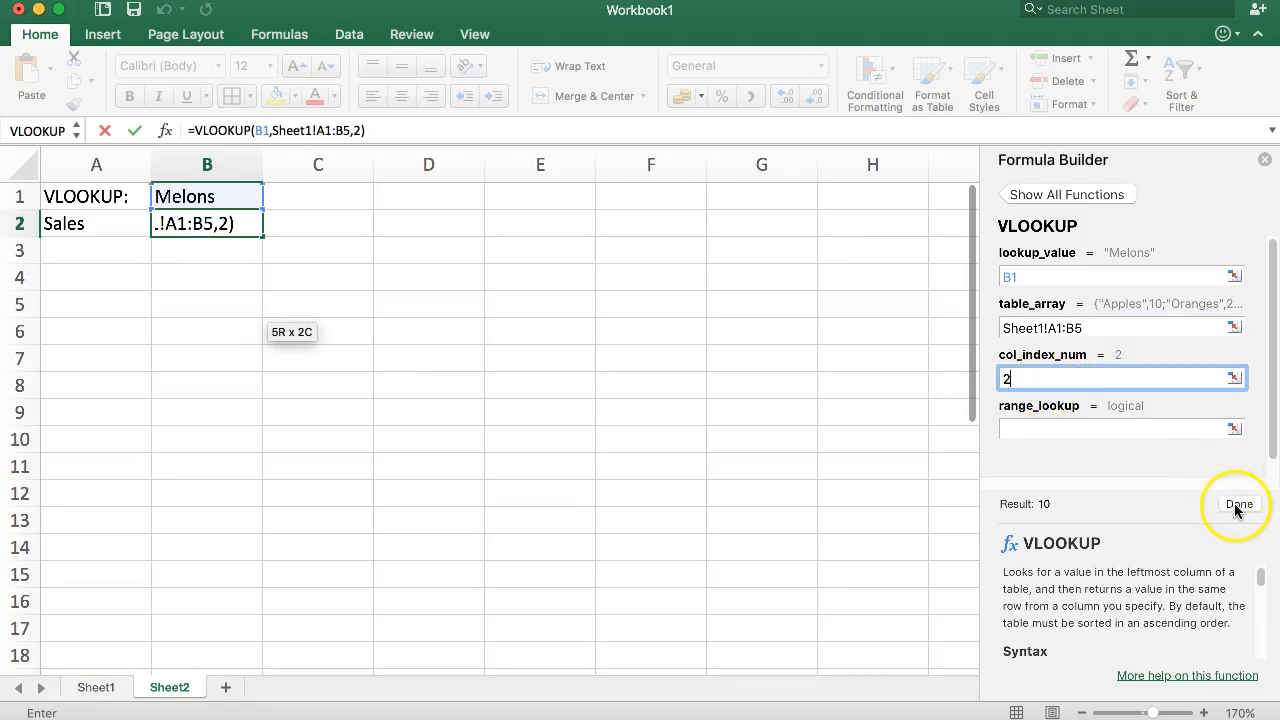
left_click(1146, 427)
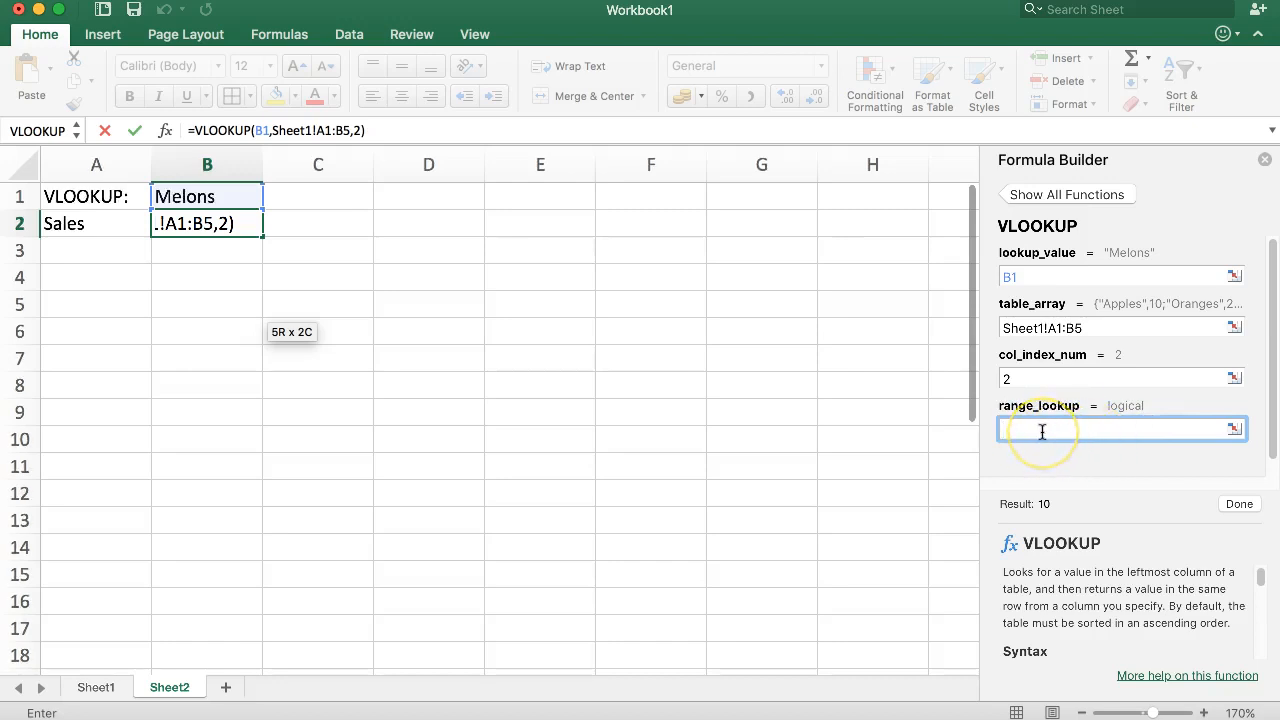
type("0")
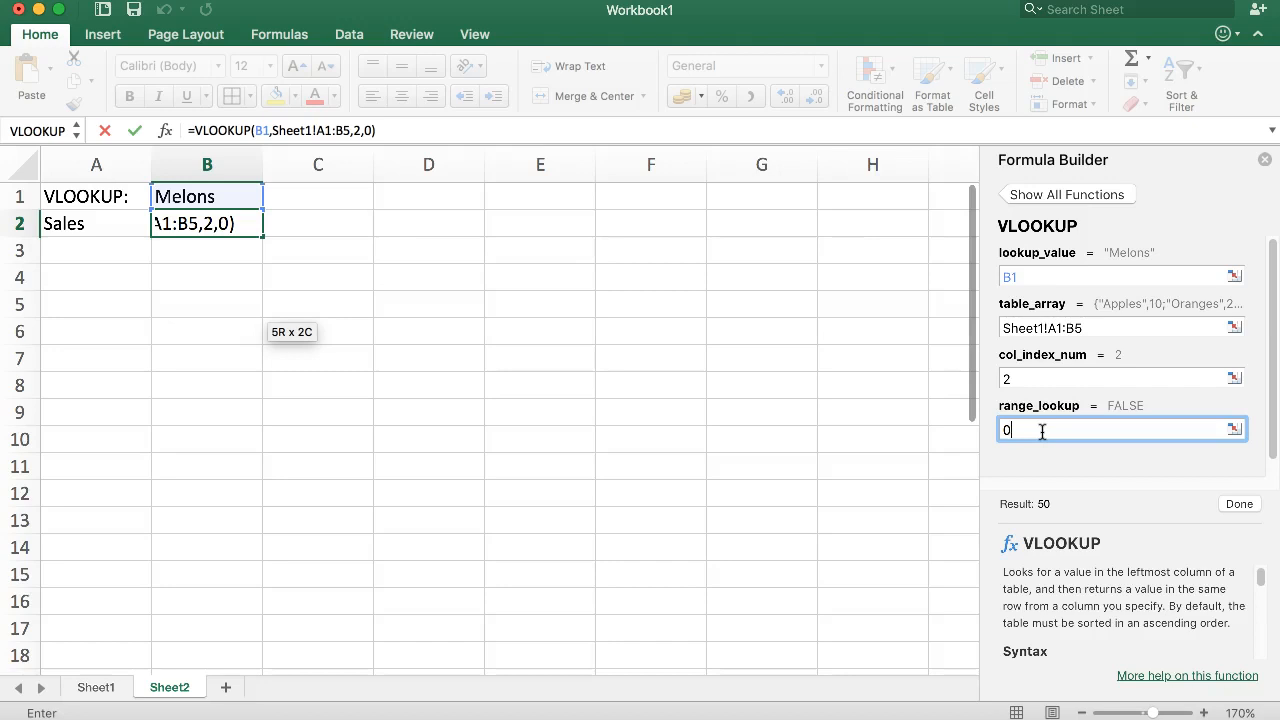
left_click(1054, 431)
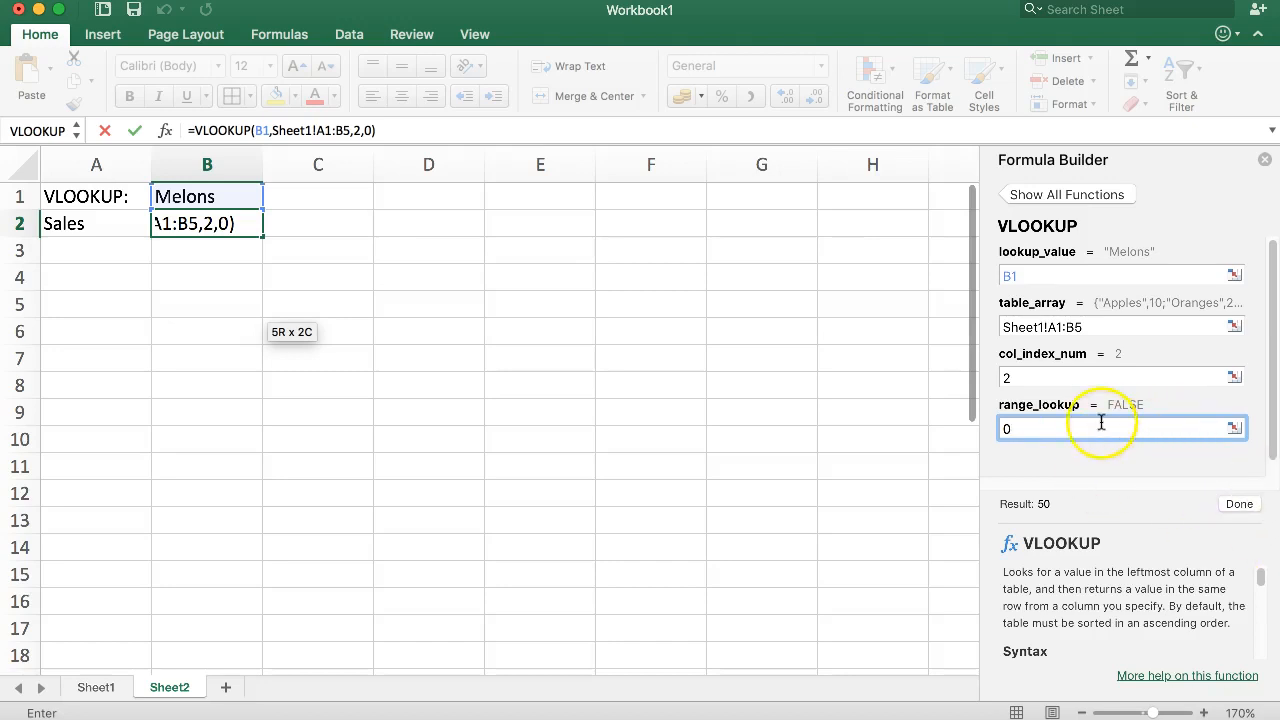
left_click(1240, 504)
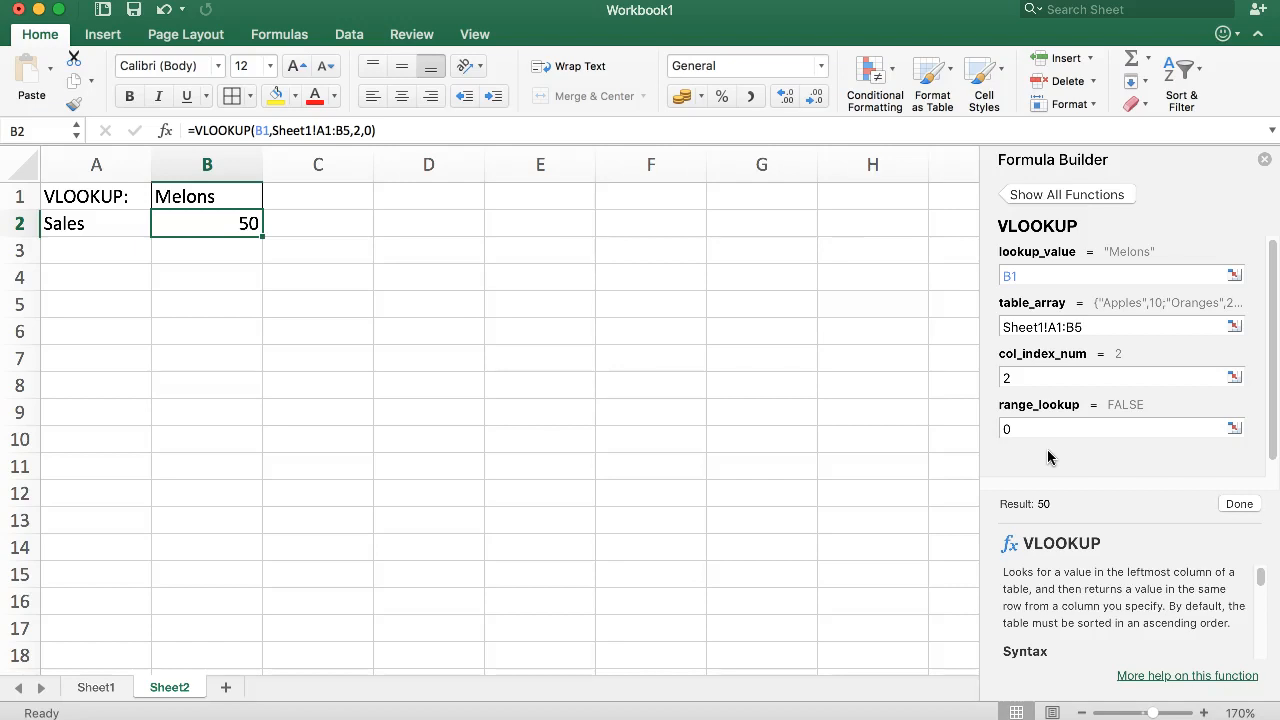
- Test the exact-match lookup by choosing Kiwis, Pears, Oranges and Apples in turn from the B1 drop-down list
left_click(237, 192)
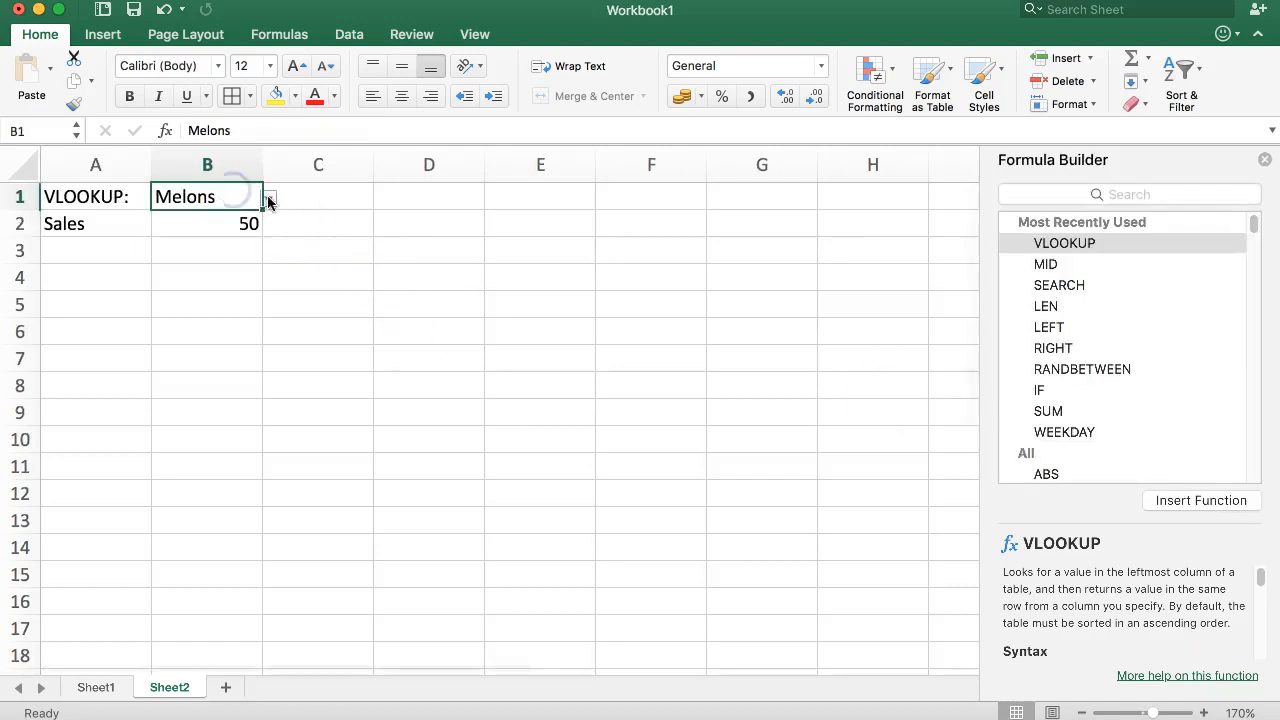
left_click(268, 198)
left_click(200, 278)
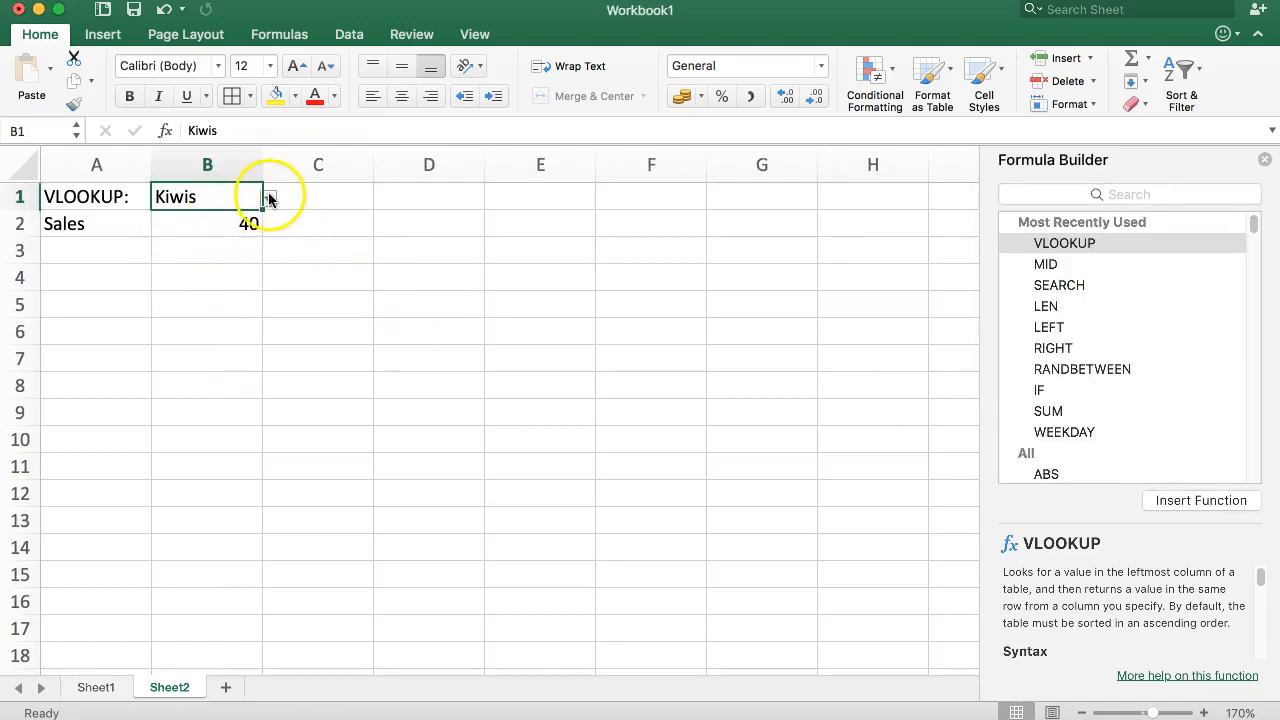
left_click(270, 200)
left_click(200, 277)
left_click(271, 197)
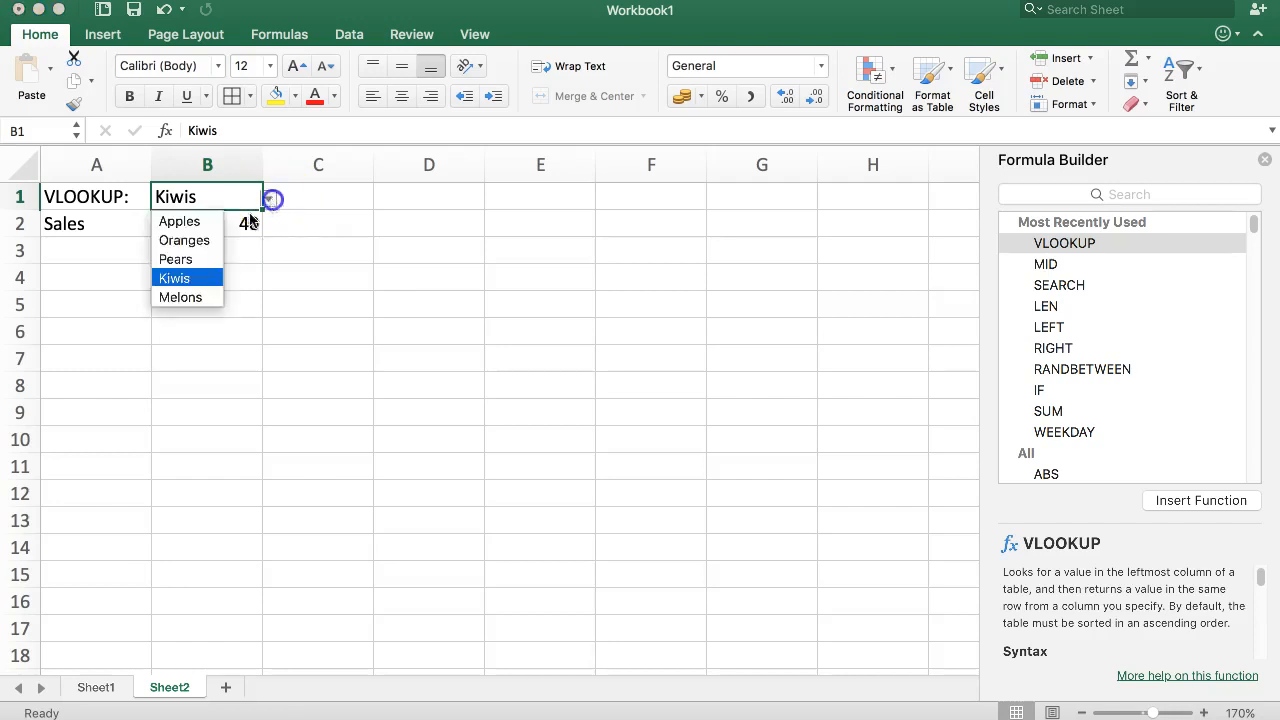
left_click(187, 258)
left_click(268, 198)
left_click(204, 240)
left_click(280, 195)
left_click(269, 199)
left_click(190, 219)
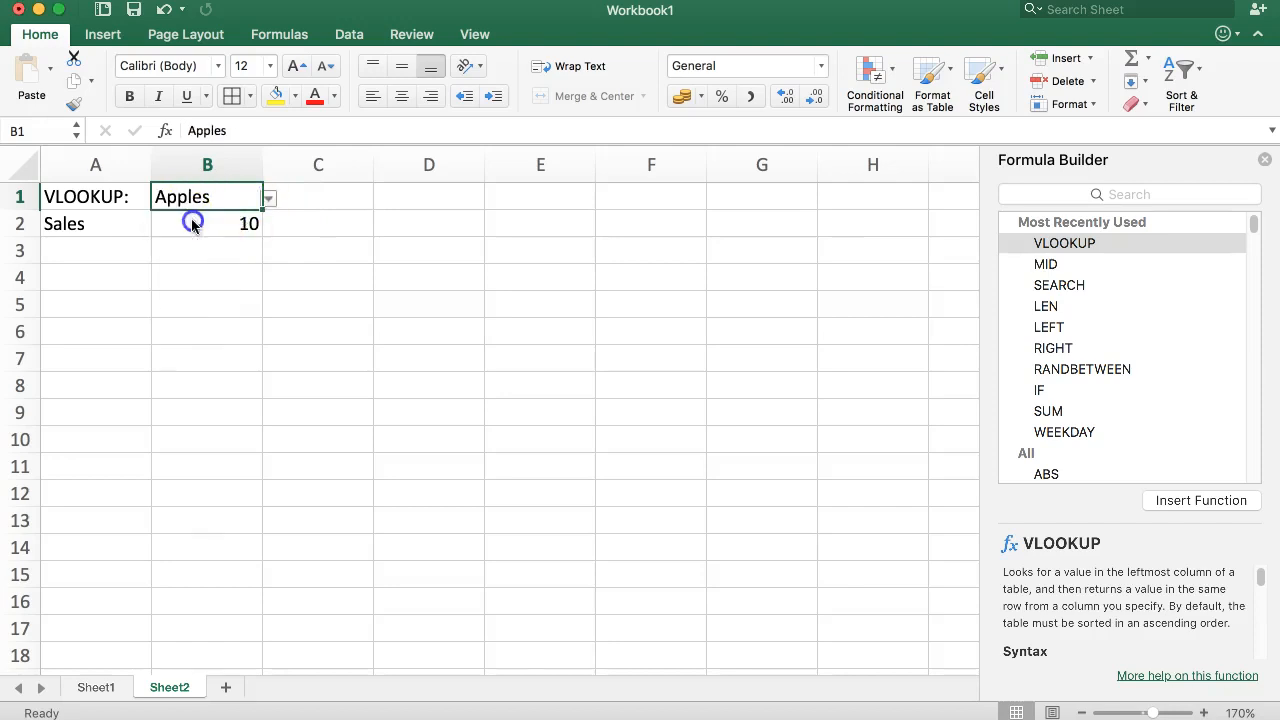
- Close the Formula Builder and retest the B1 drop-down list with Oranges, Pears and finally Kiwis
left_click(1265, 160)
left_click(314, 277)
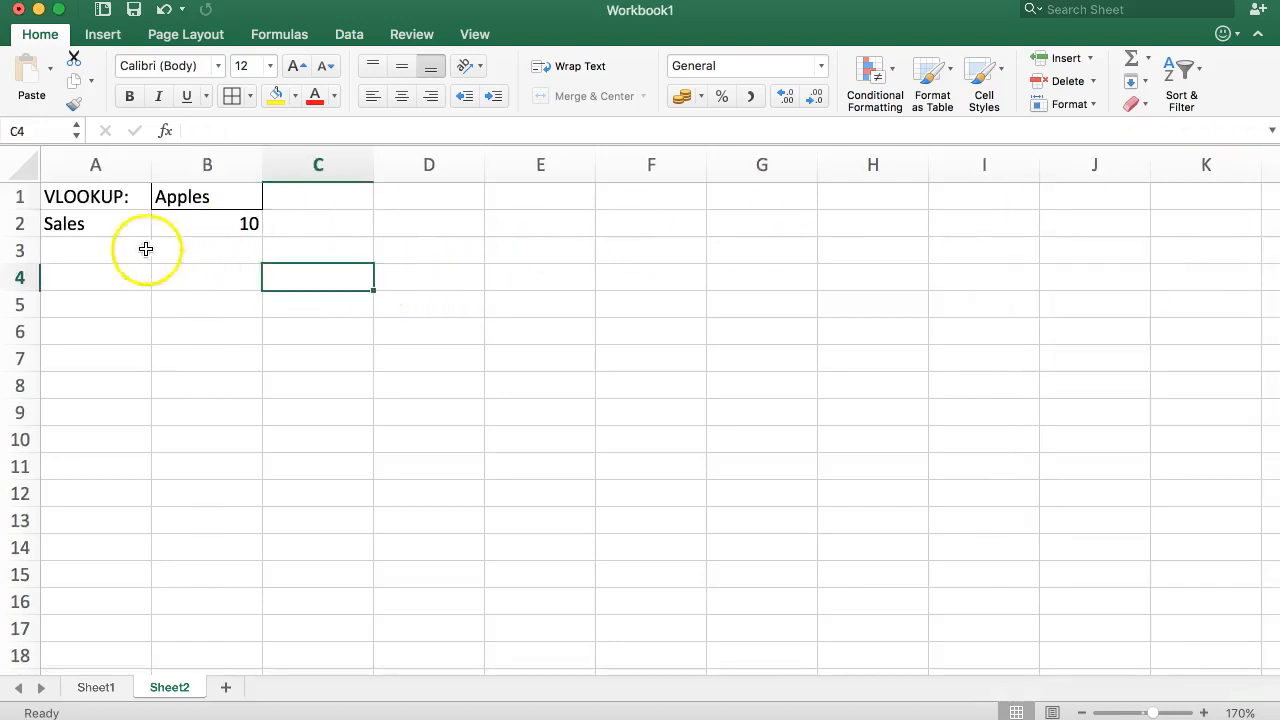
left_click(240, 199)
left_click(269, 199)
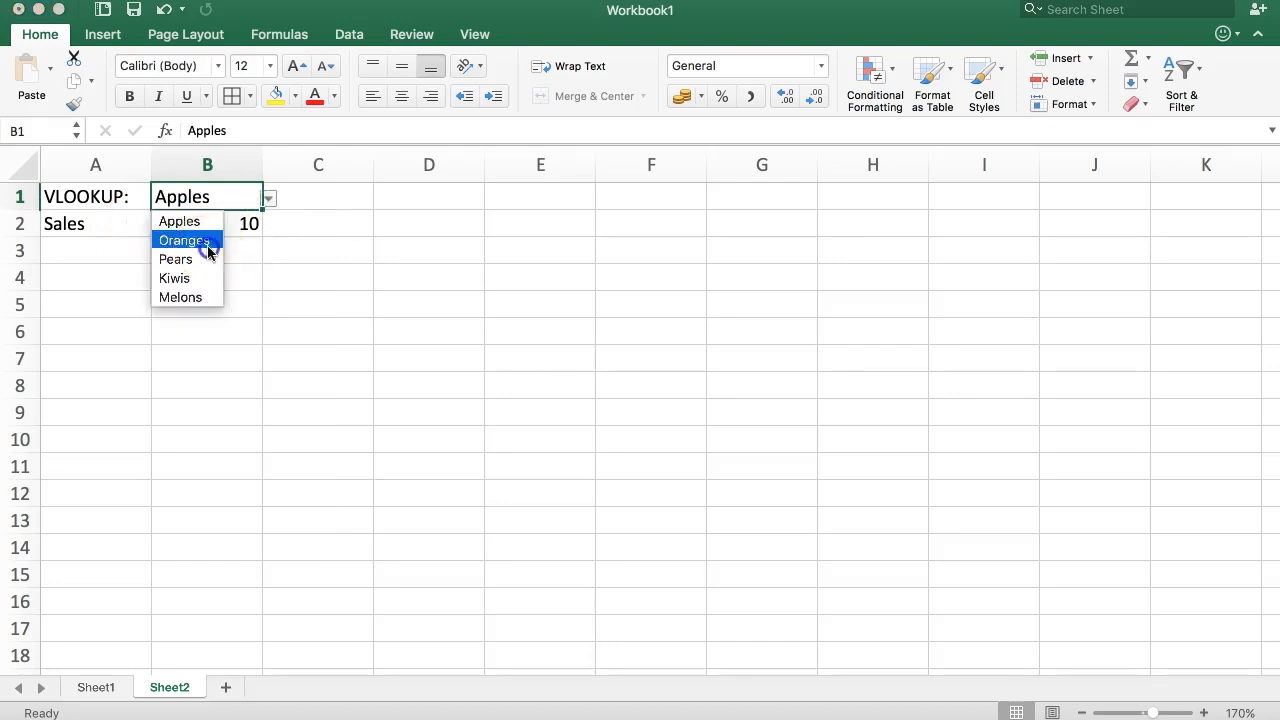
left_click(208, 250)
left_click(269, 199)
left_click(178, 259)
left_click(269, 199)
left_click(198, 279)
- Compare the fruit table on Sheet1 with the lookup result on Sheet2
left_click(72, 688)
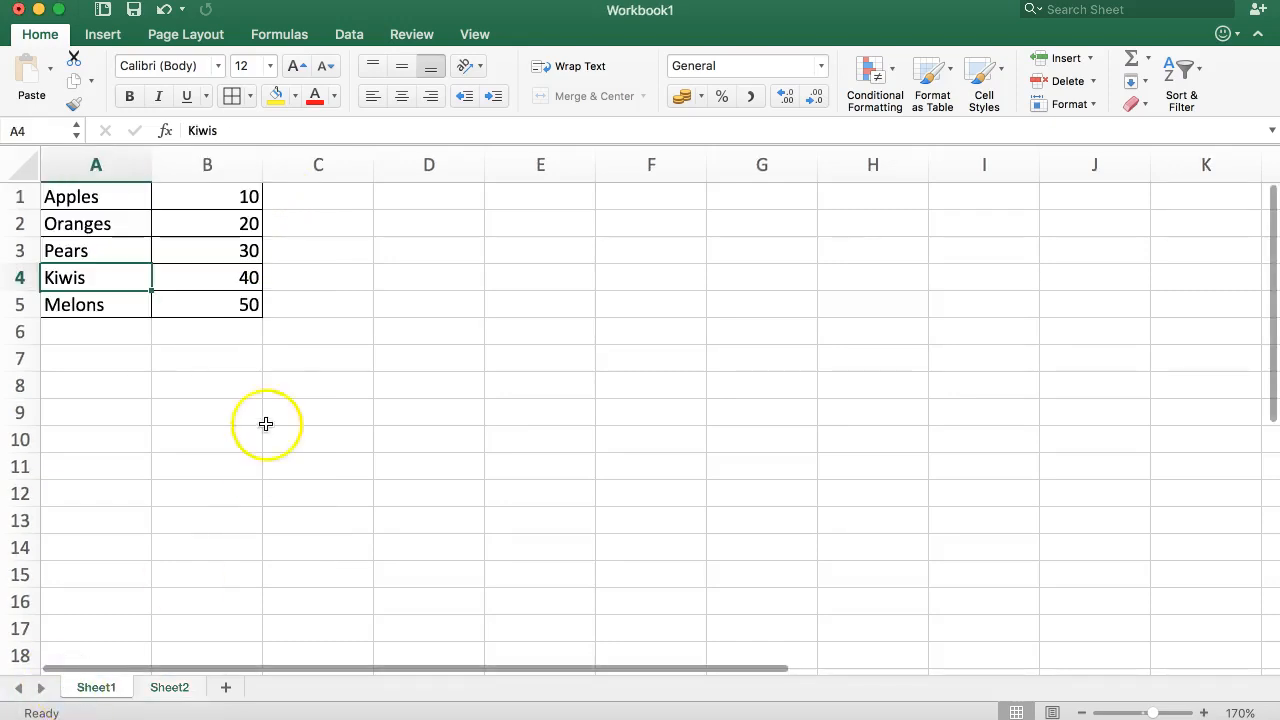
left_click(229, 204)
left_click_drag(284, 200, 540, 386)
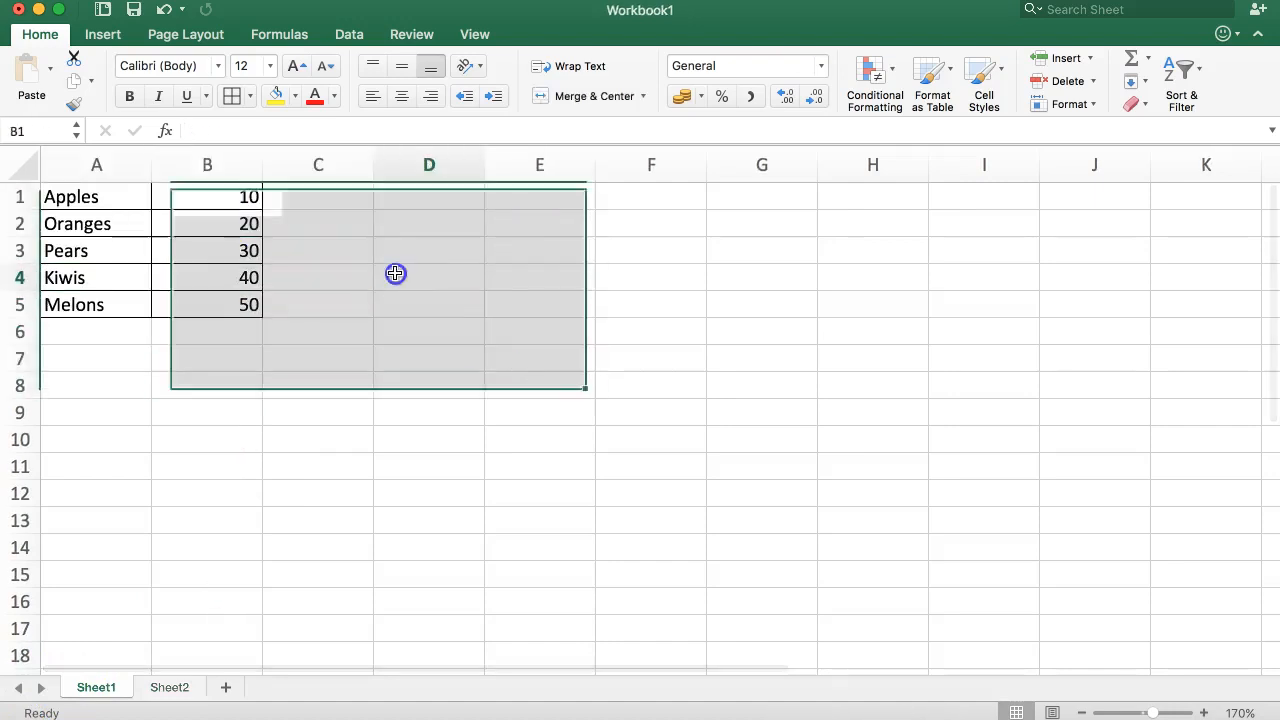
left_click(385, 276)
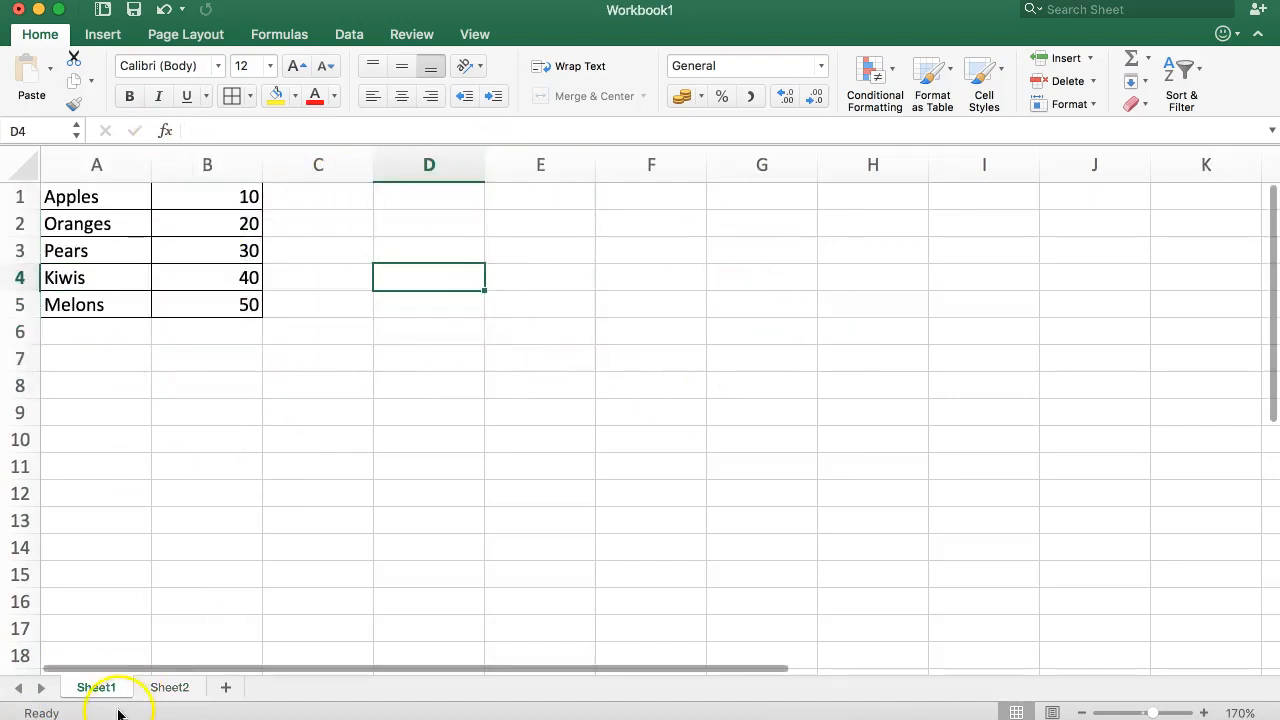
left_click(169, 688)
left_click(100, 688)
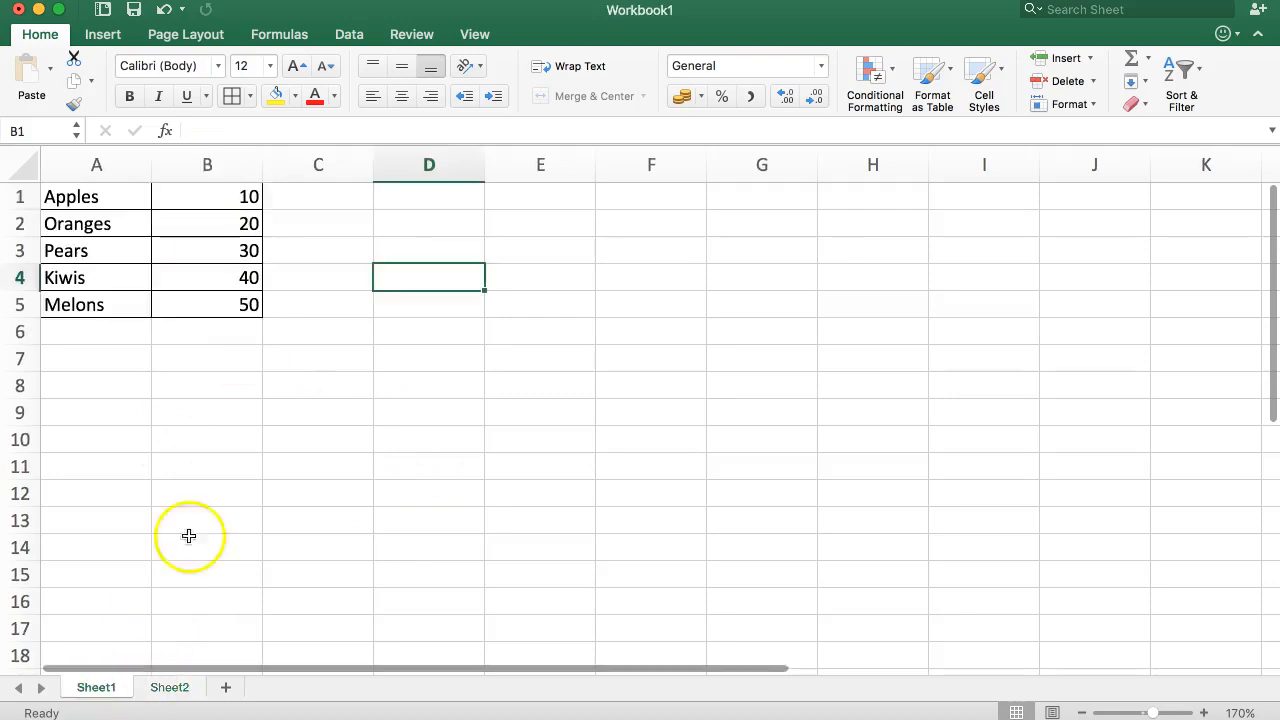
left_click(131, 360)
left_click(169, 688)
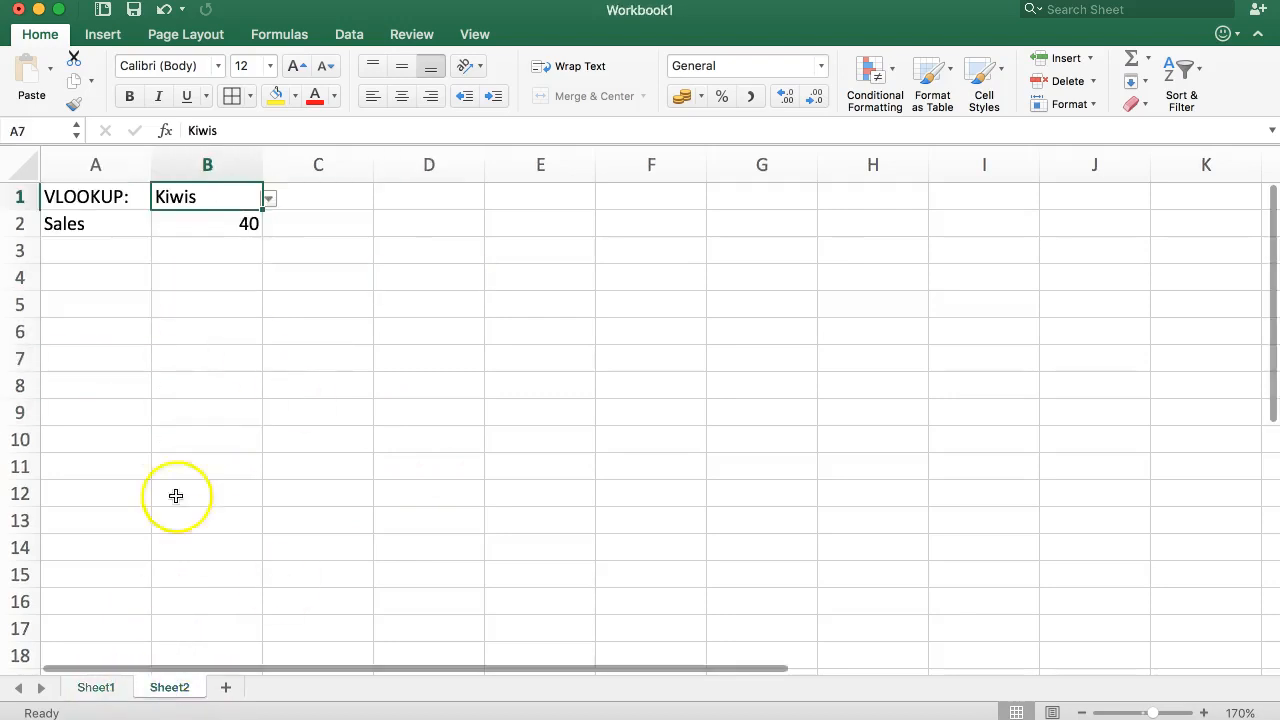
left_click_drag(95, 277, 239, 497)
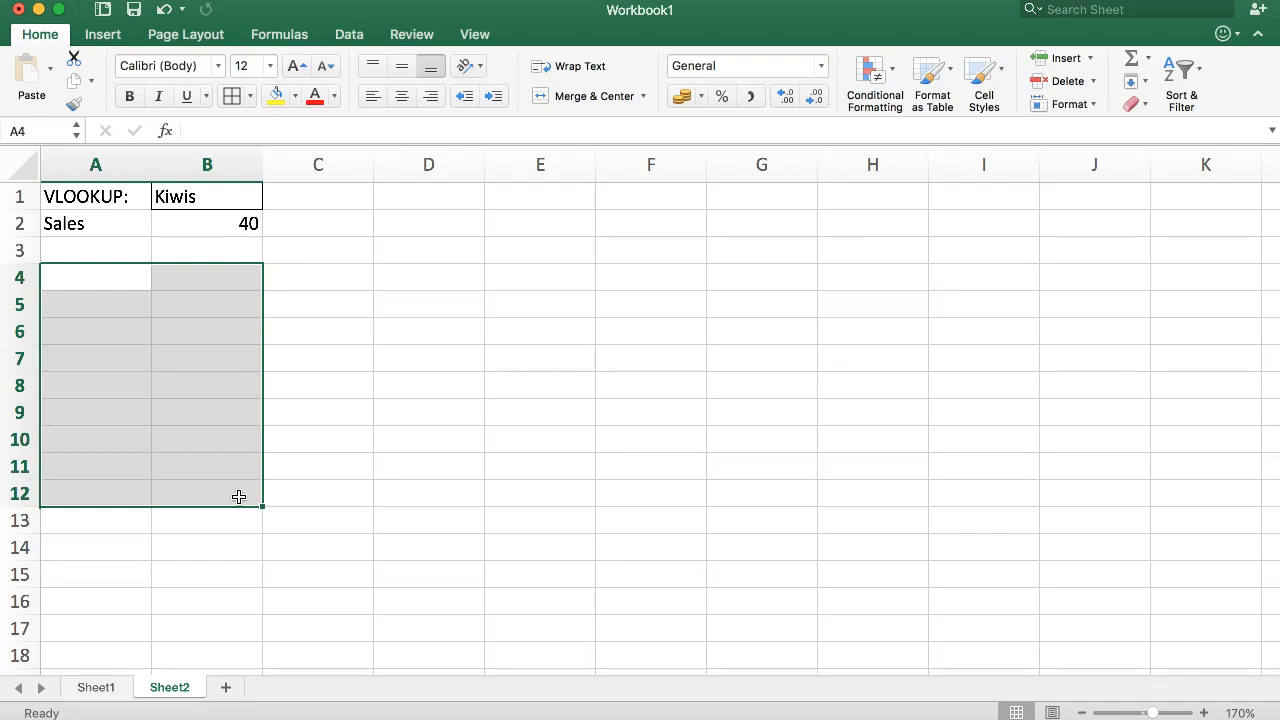
left_click(118, 277)
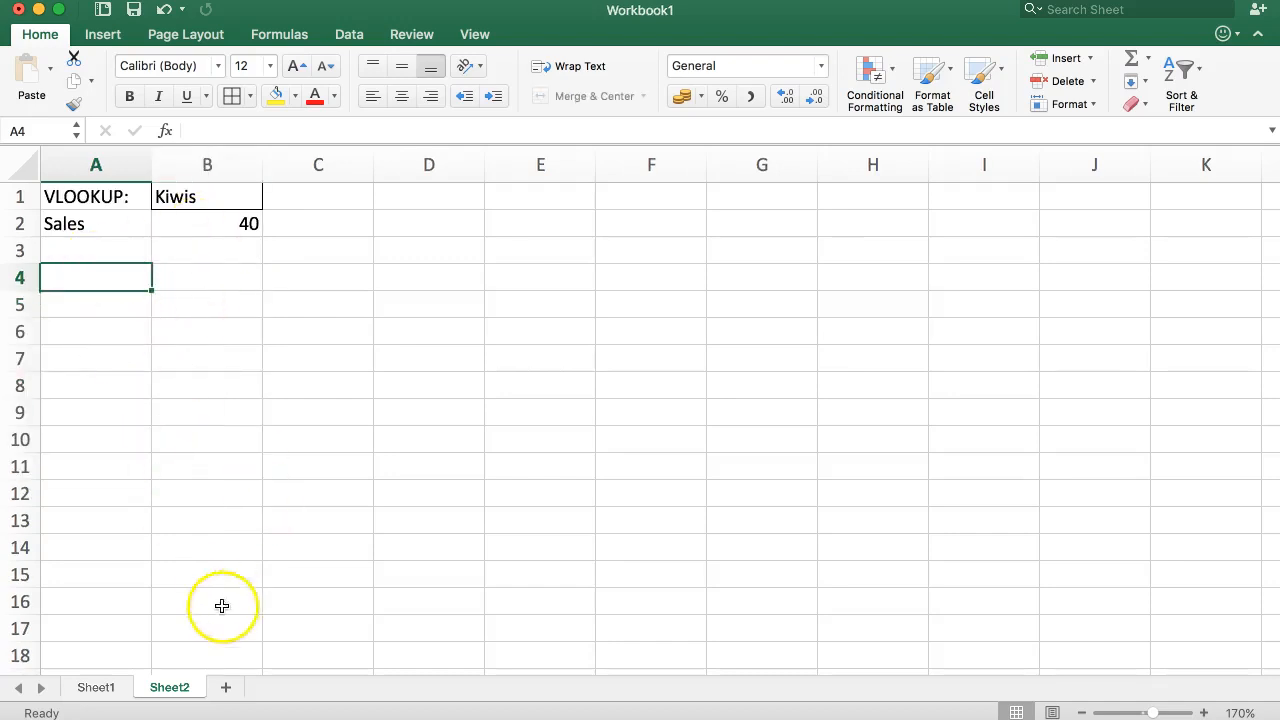
left_click(205, 197)
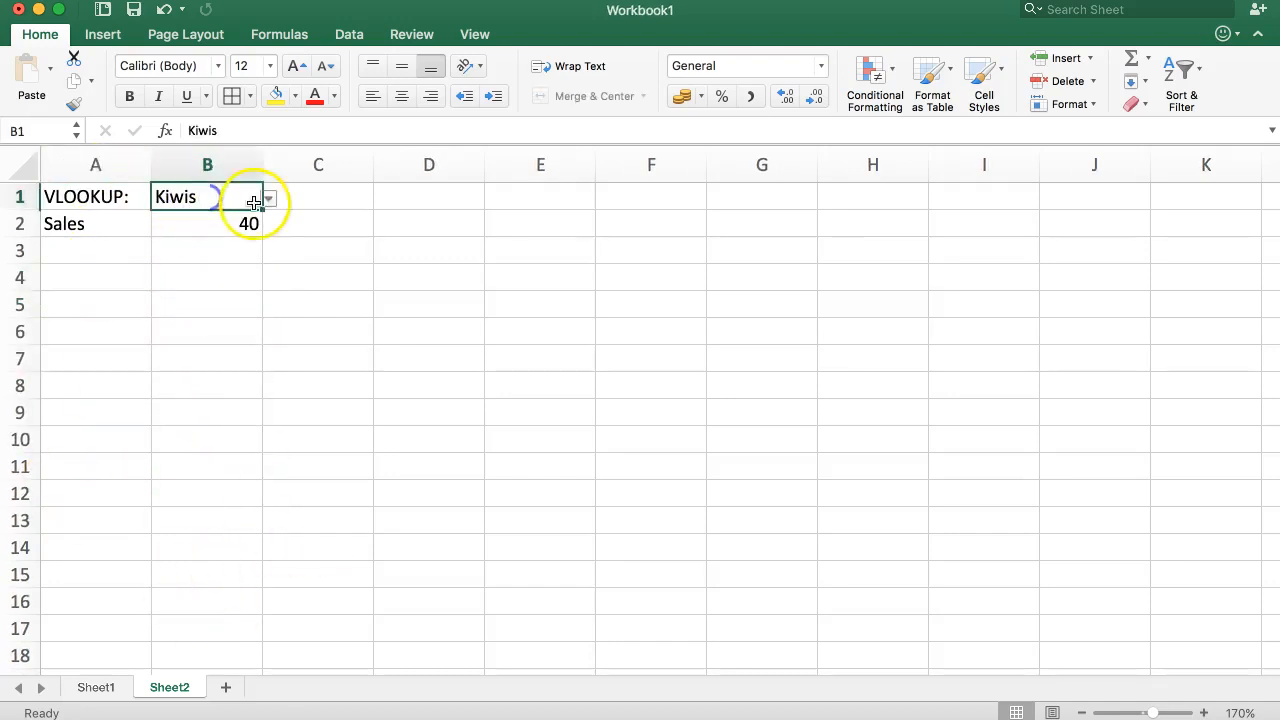
- Choose Apples from the drop-down list in cell B1 of Sheet2 to look up its sales figure
left_click(266, 200)
left_click(185, 221)
left_click_drag(120, 277, 233, 494)
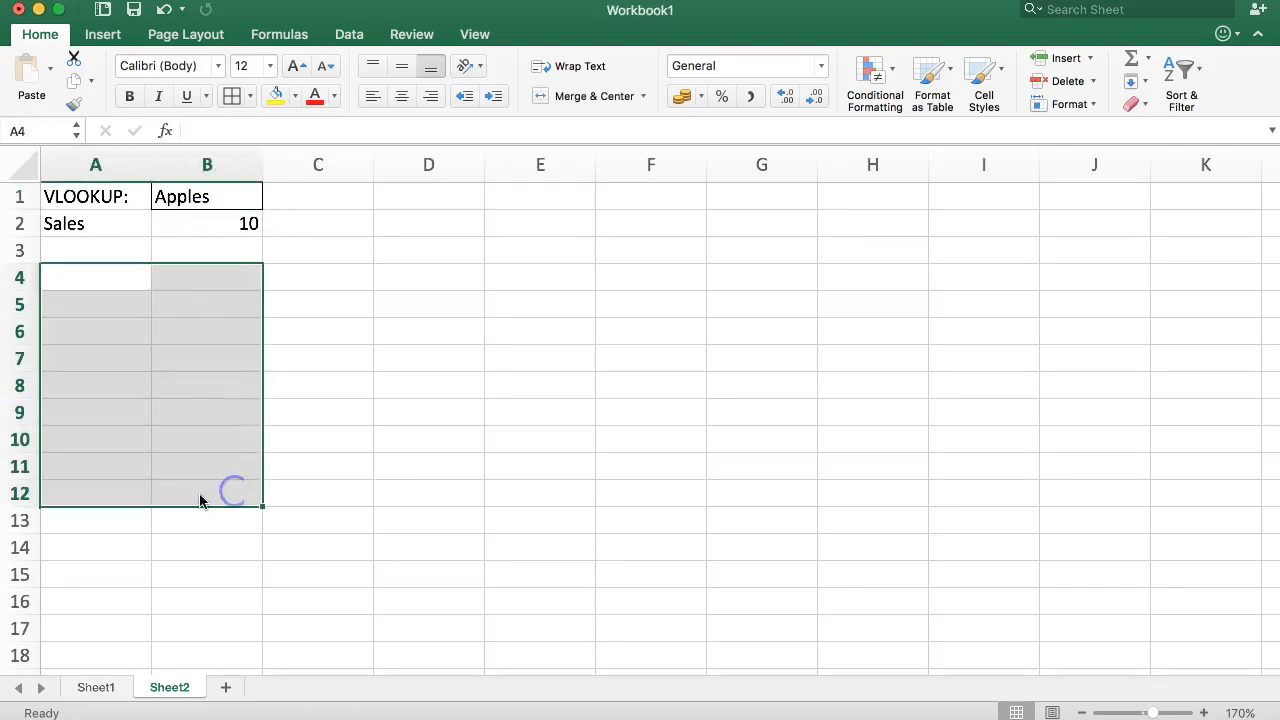
left_click(166, 302)
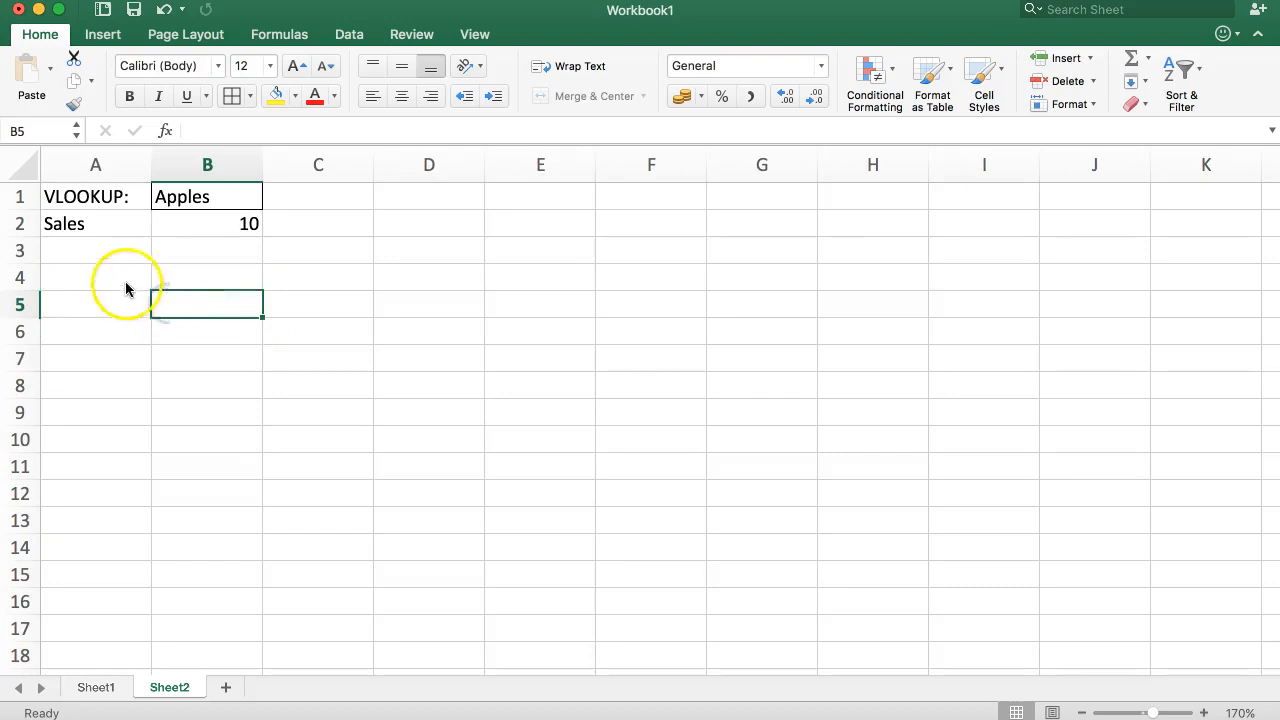
left_click(124, 284)
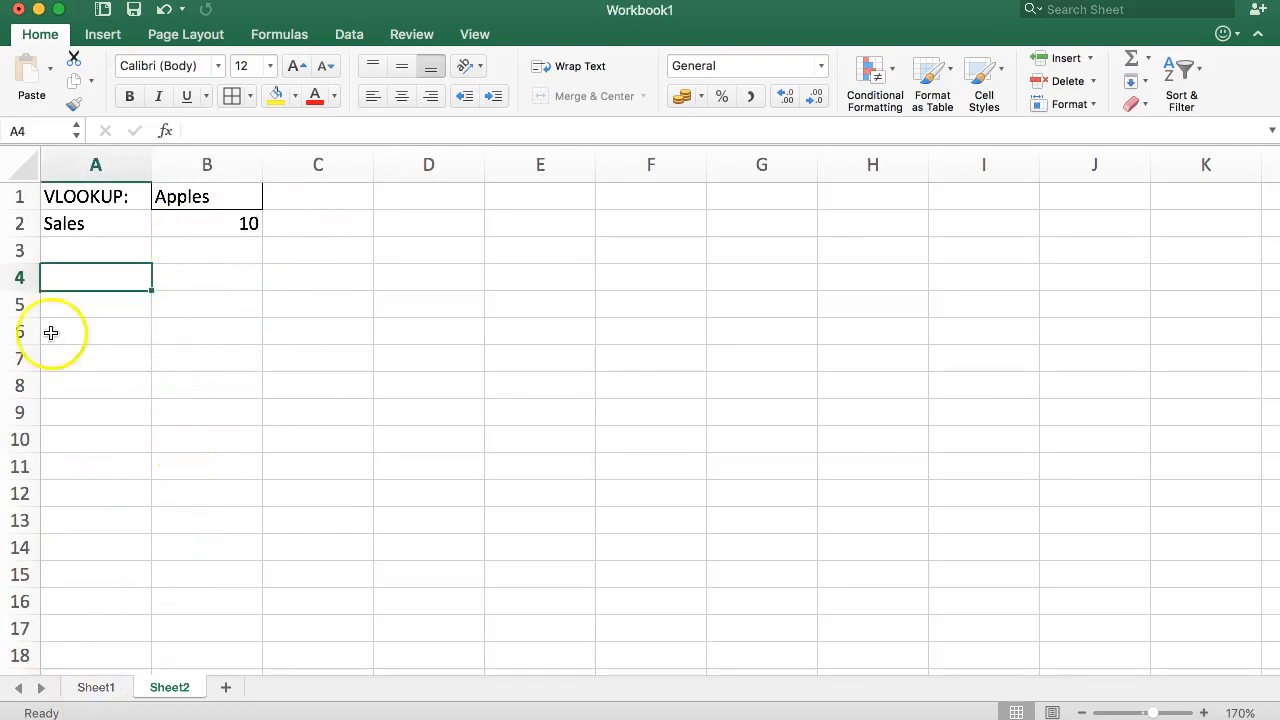
left_click_drag(116, 274, 190, 439)
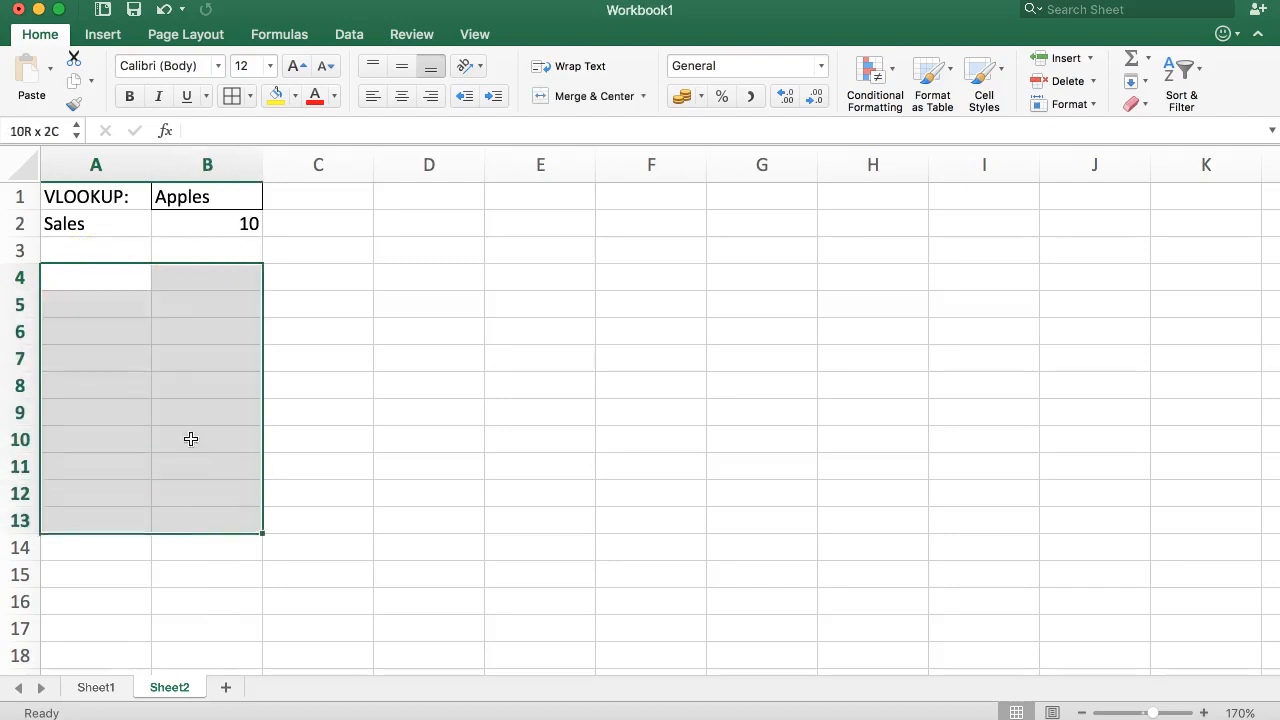
left_click(100, 281)
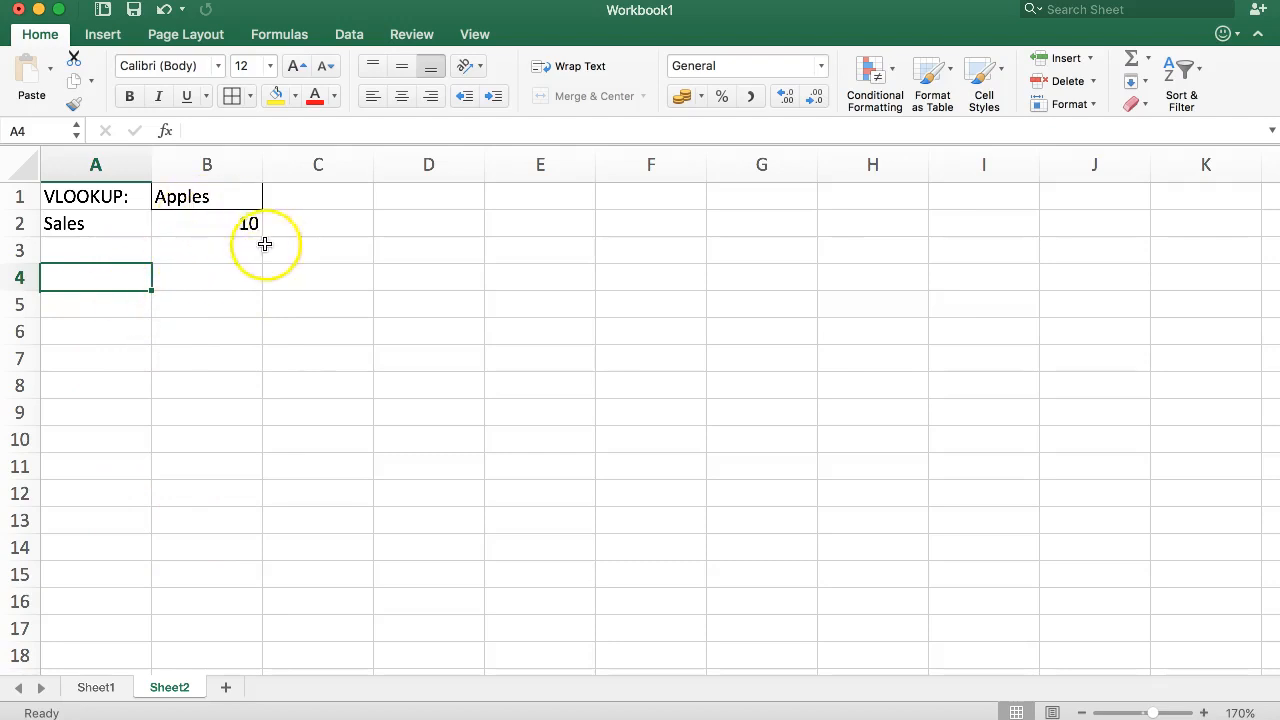
left_click(229, 229)
left_click(78, 288)
left_click_drag(191, 277, 200, 517)
left_click(95, 310)
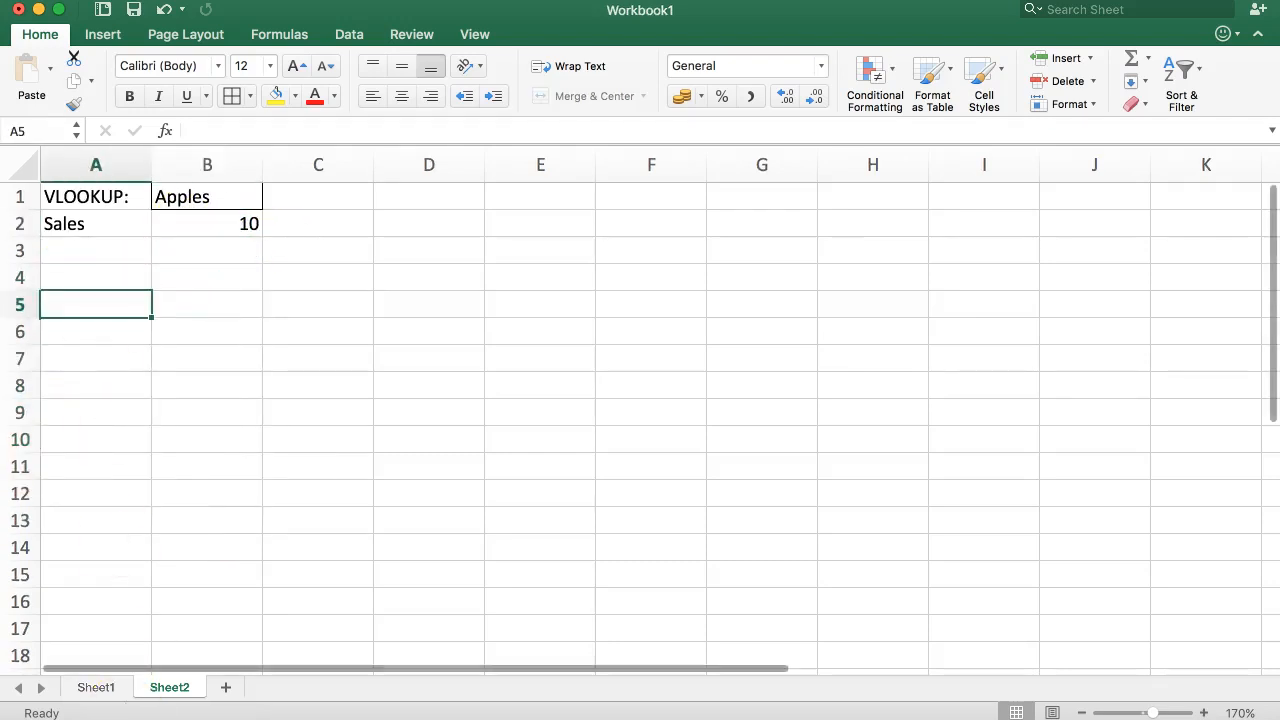